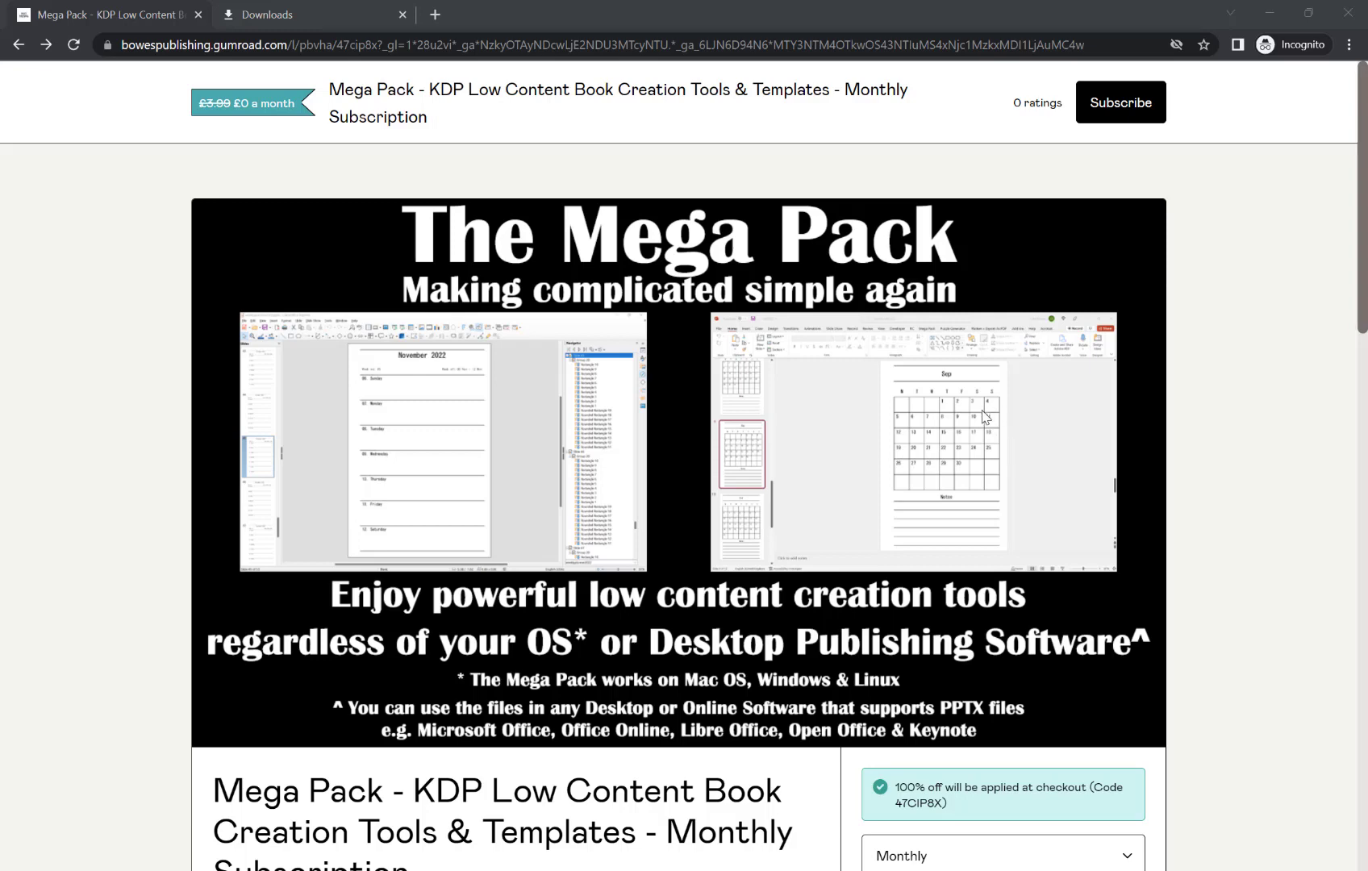
# Scroll down the Mega Pack product page past the banner to the £0 monthly Subscribe option.
pyautogui.click(1227, 348)
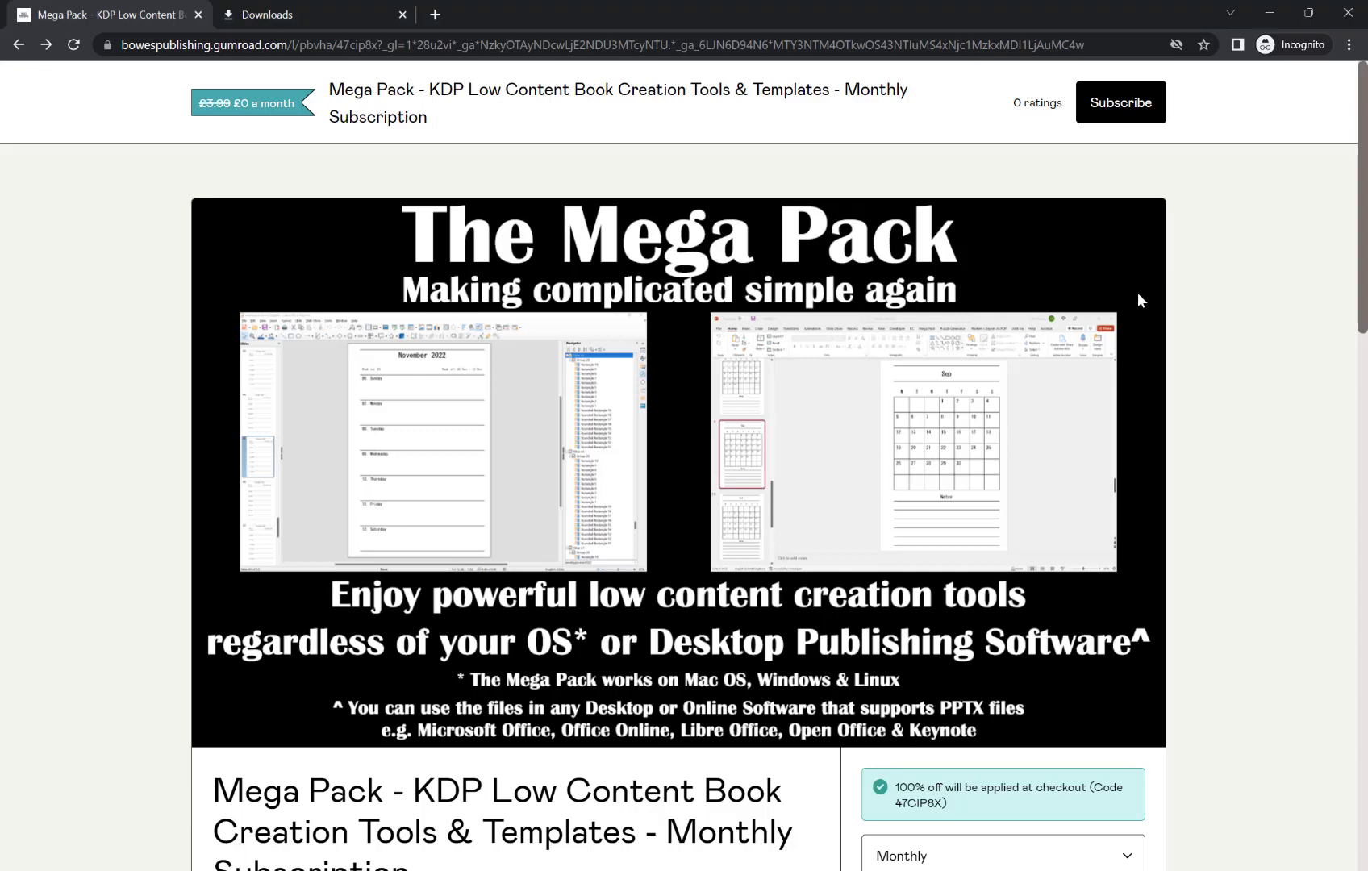
pyautogui.scroll(-3, 1139, 300)
pyautogui.scroll(3, 1138, 296)
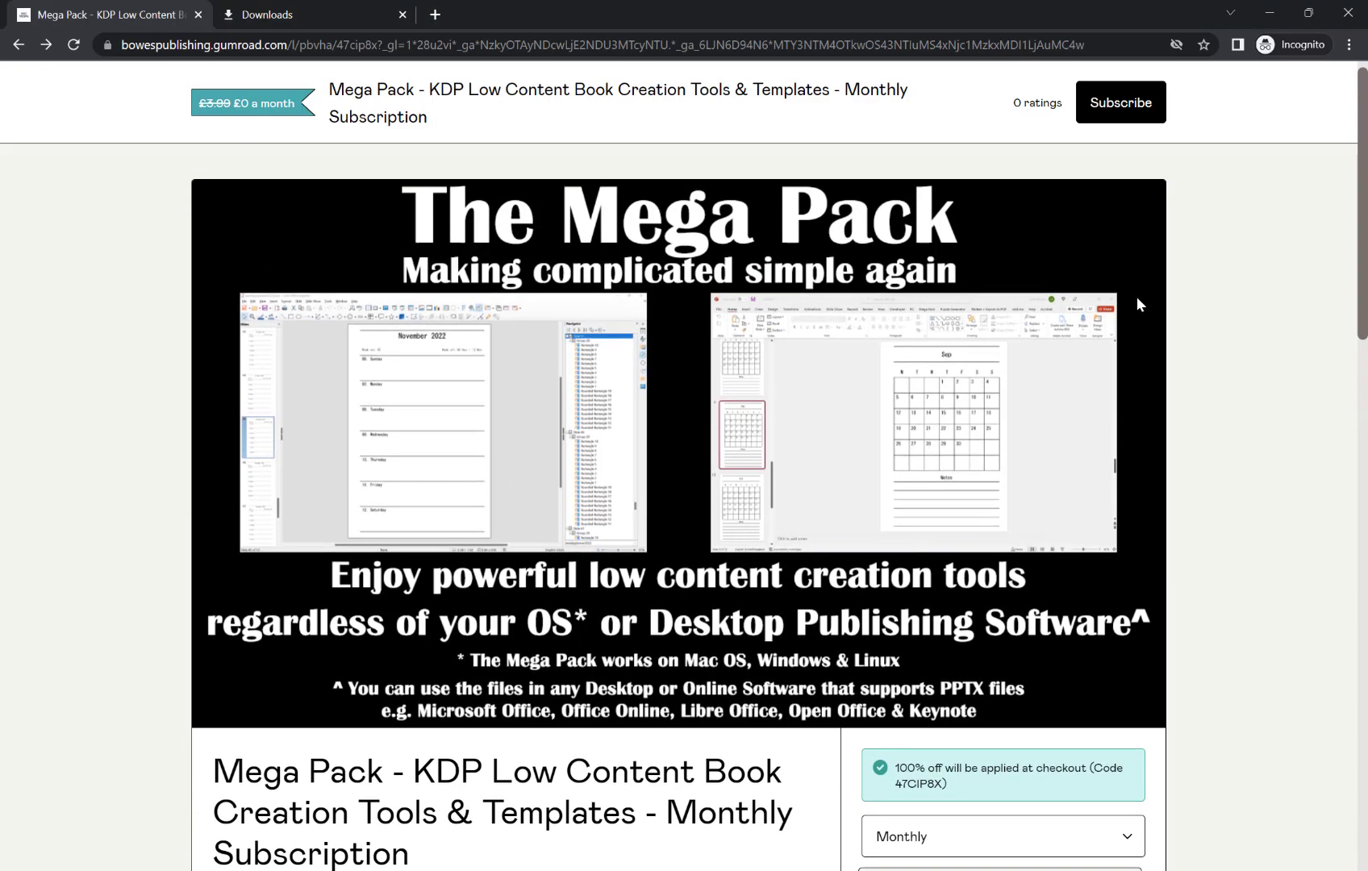
pyautogui.scroll(-2, 1133, 305)
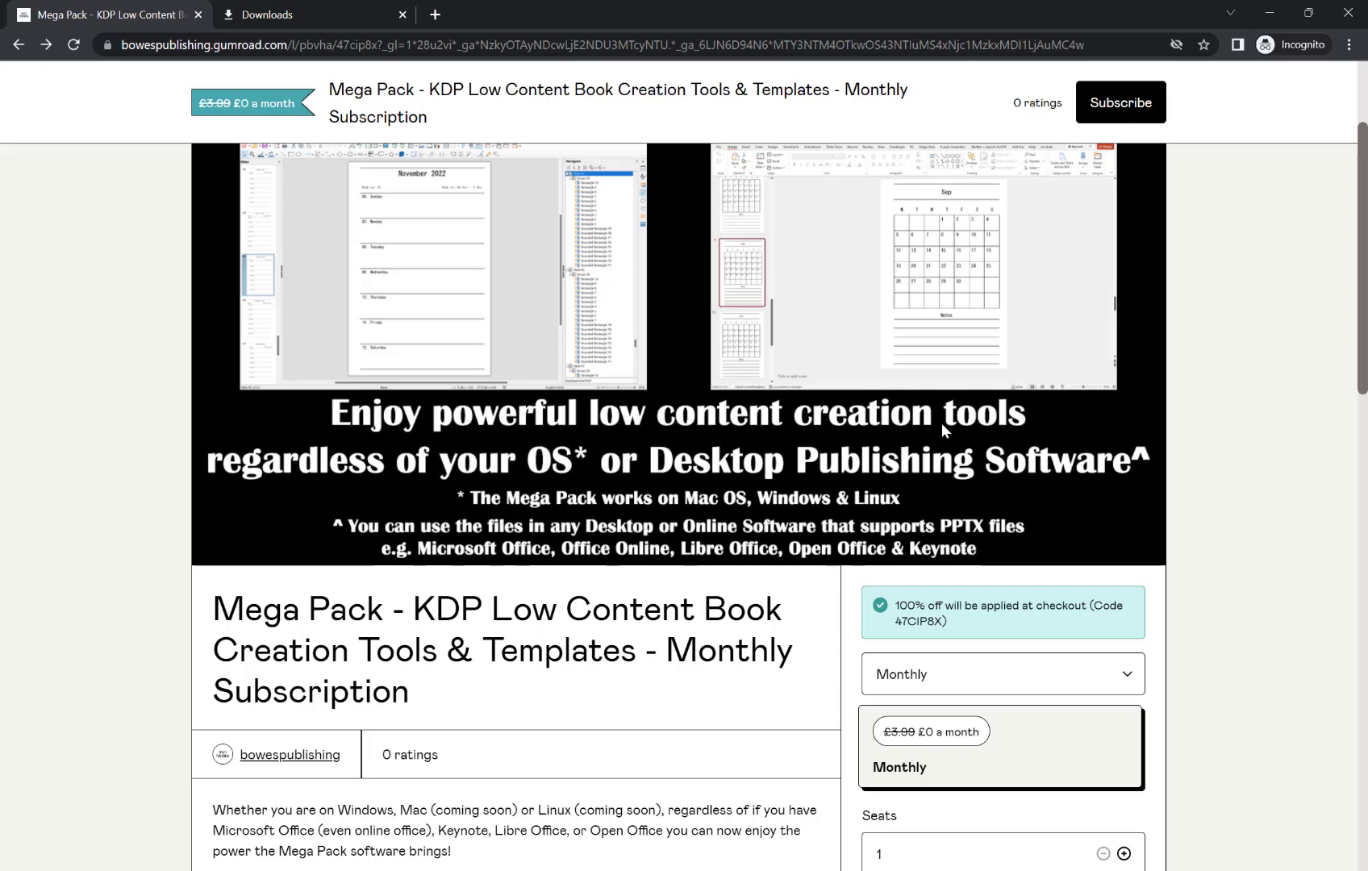
pyautogui.scroll(-5, 955, 436)
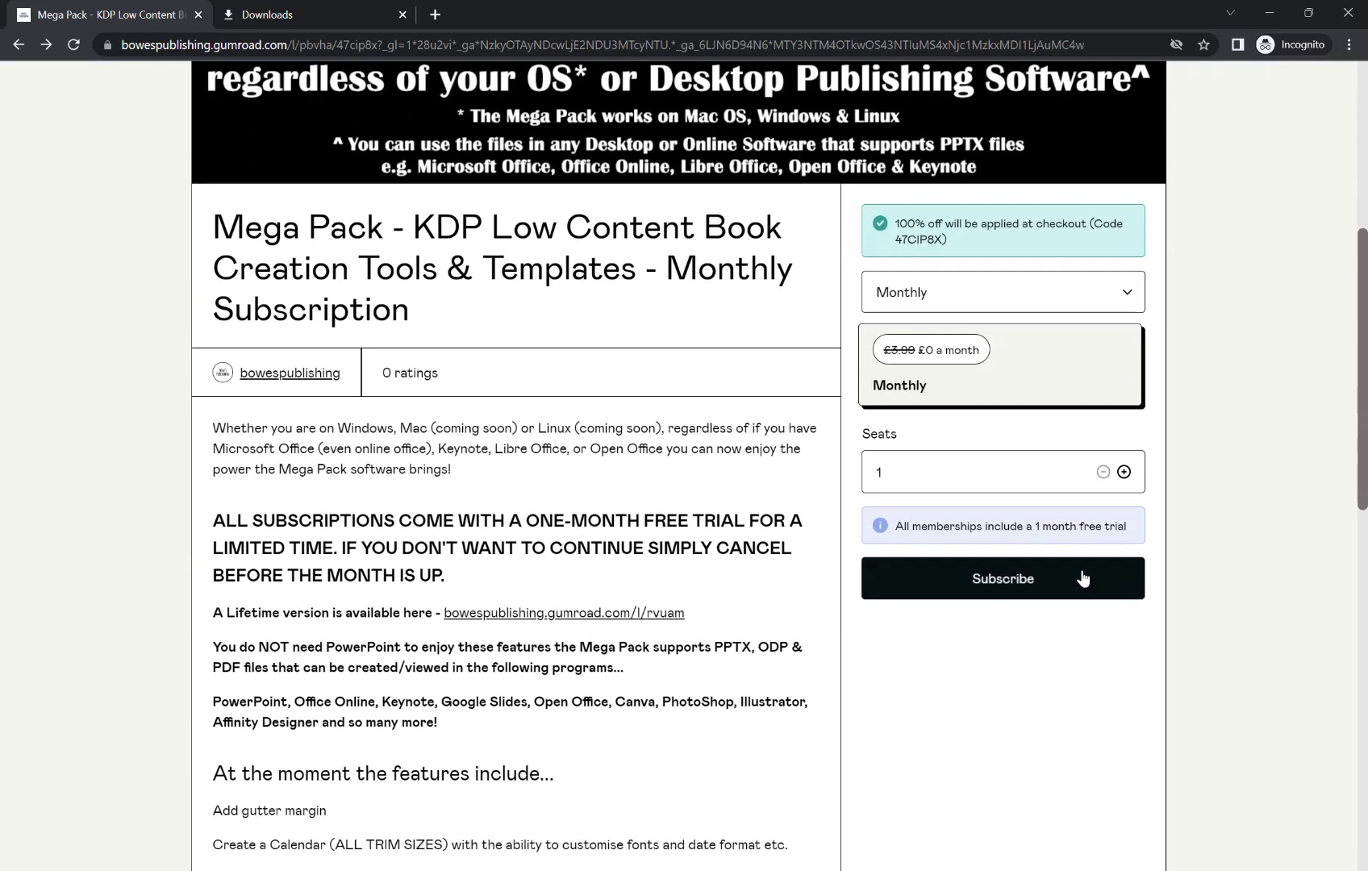
# Subscribe to the free monthly Mega Pack plan and complete checkout with your e-mail address.
pyautogui.click(1082, 578)
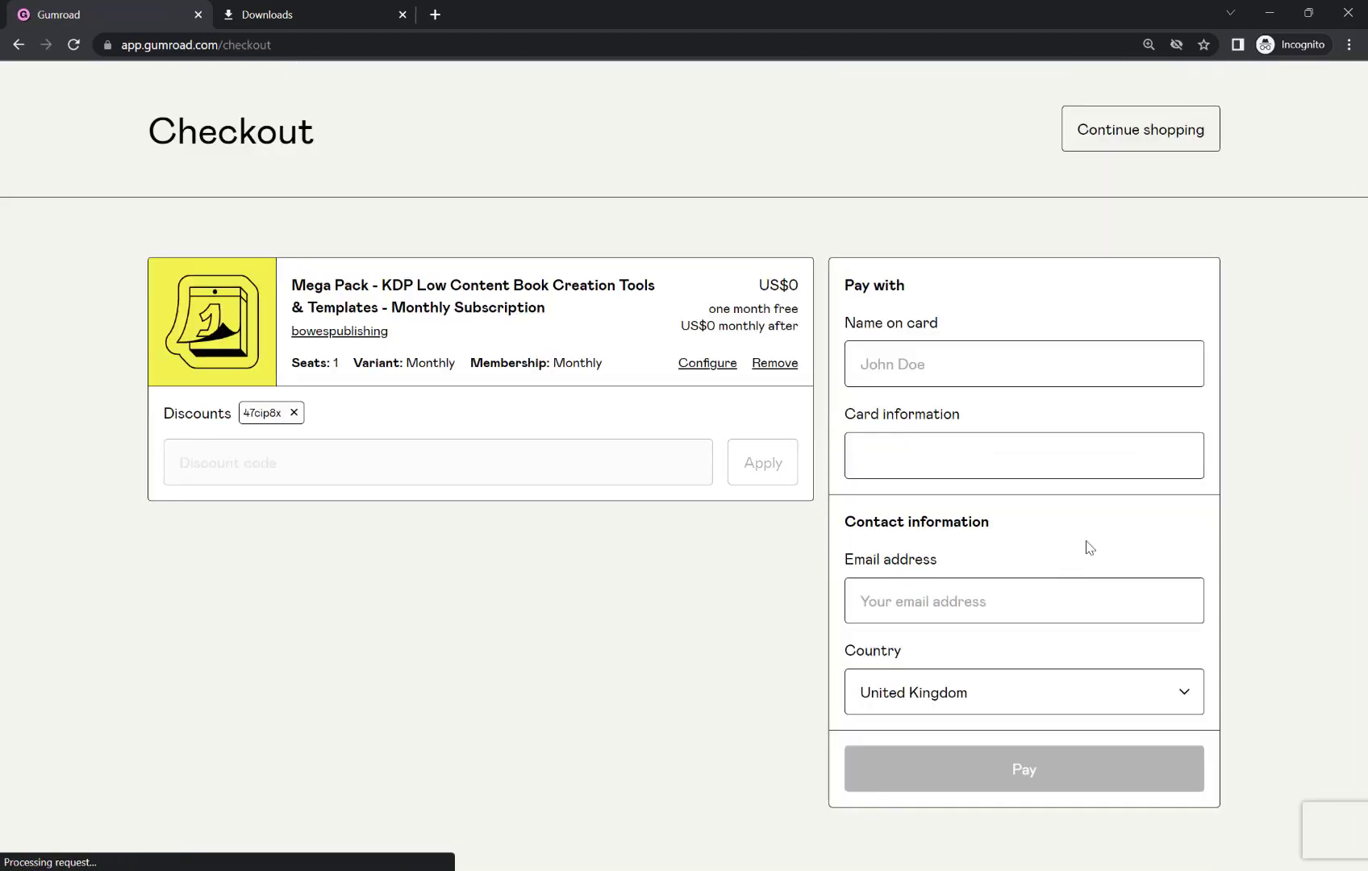
pyautogui.click(952, 375)
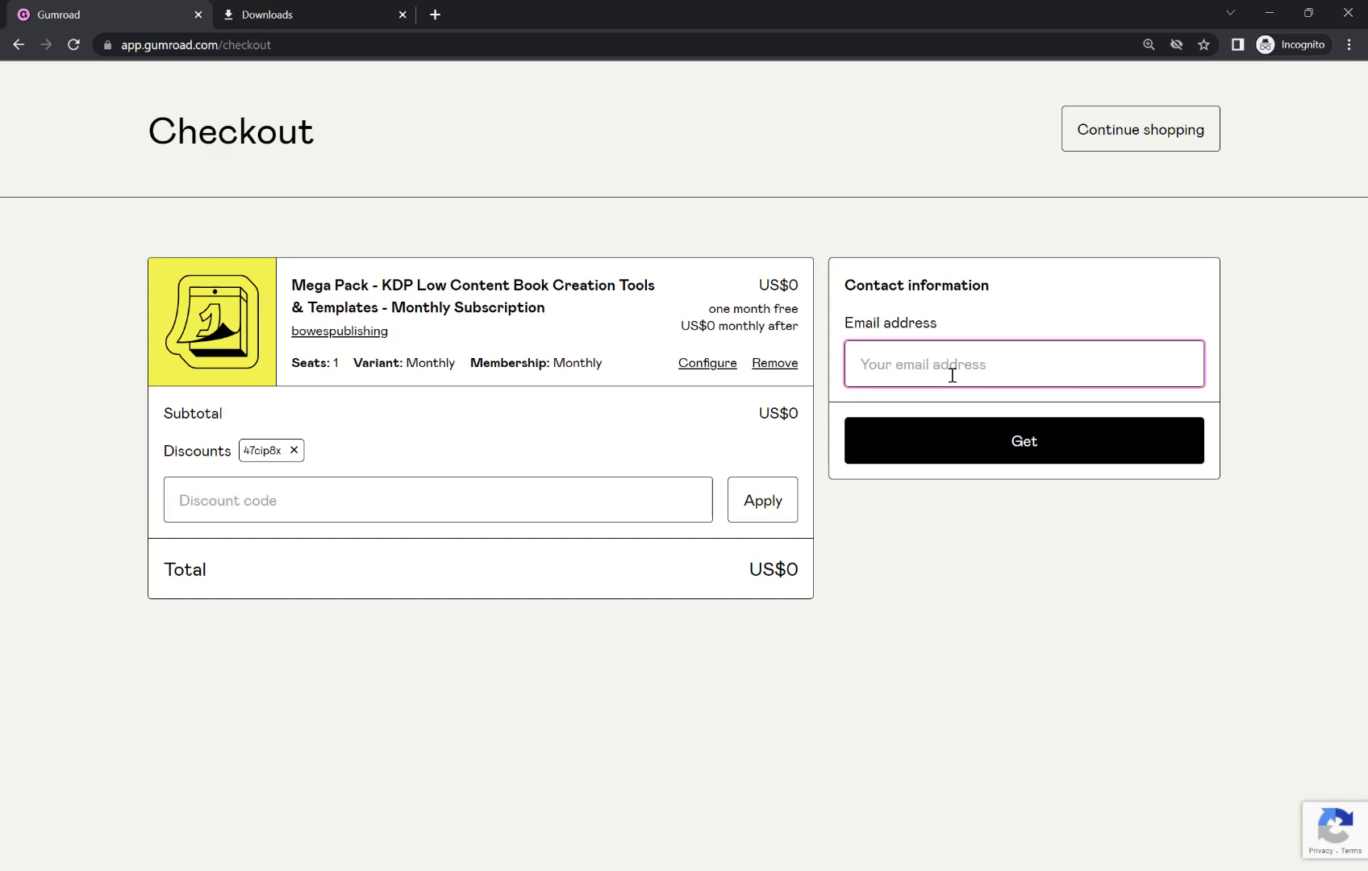
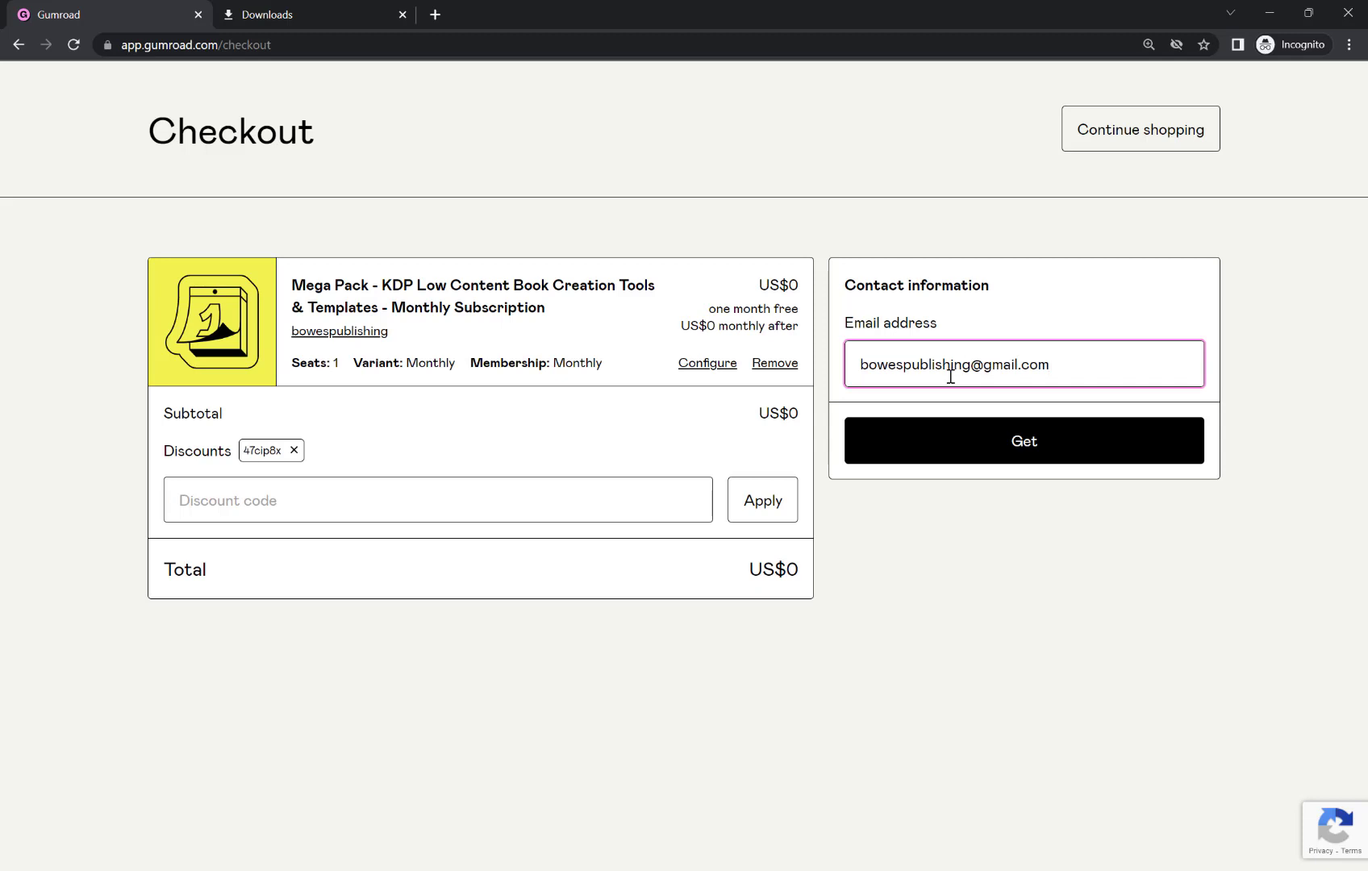
pyautogui.click(966, 440)
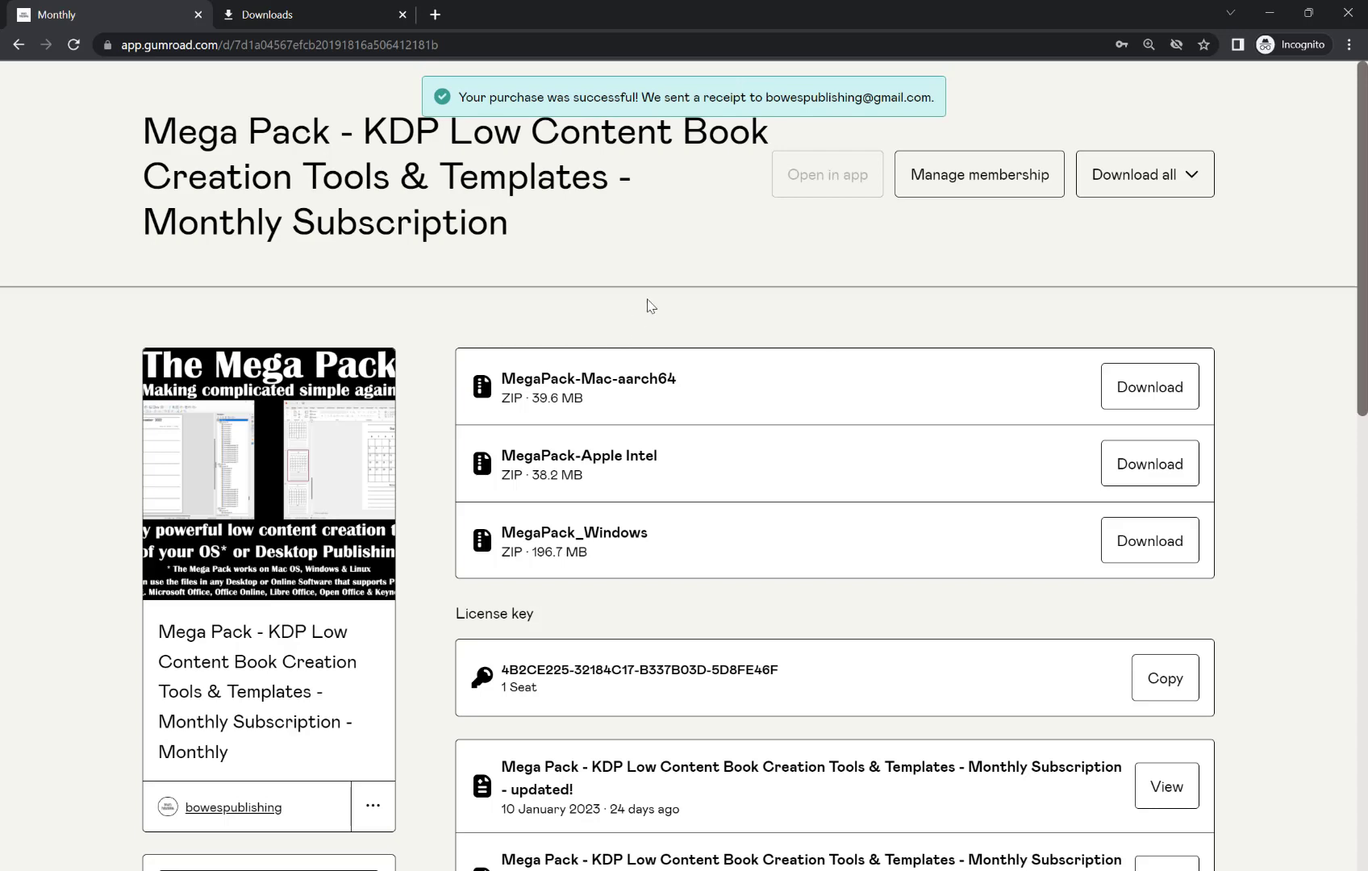
# Download the MegaPack_Windows ZIP (196.7 MB) from the Gumroad purchase page.
pyautogui.scroll(-2, 651, 305)
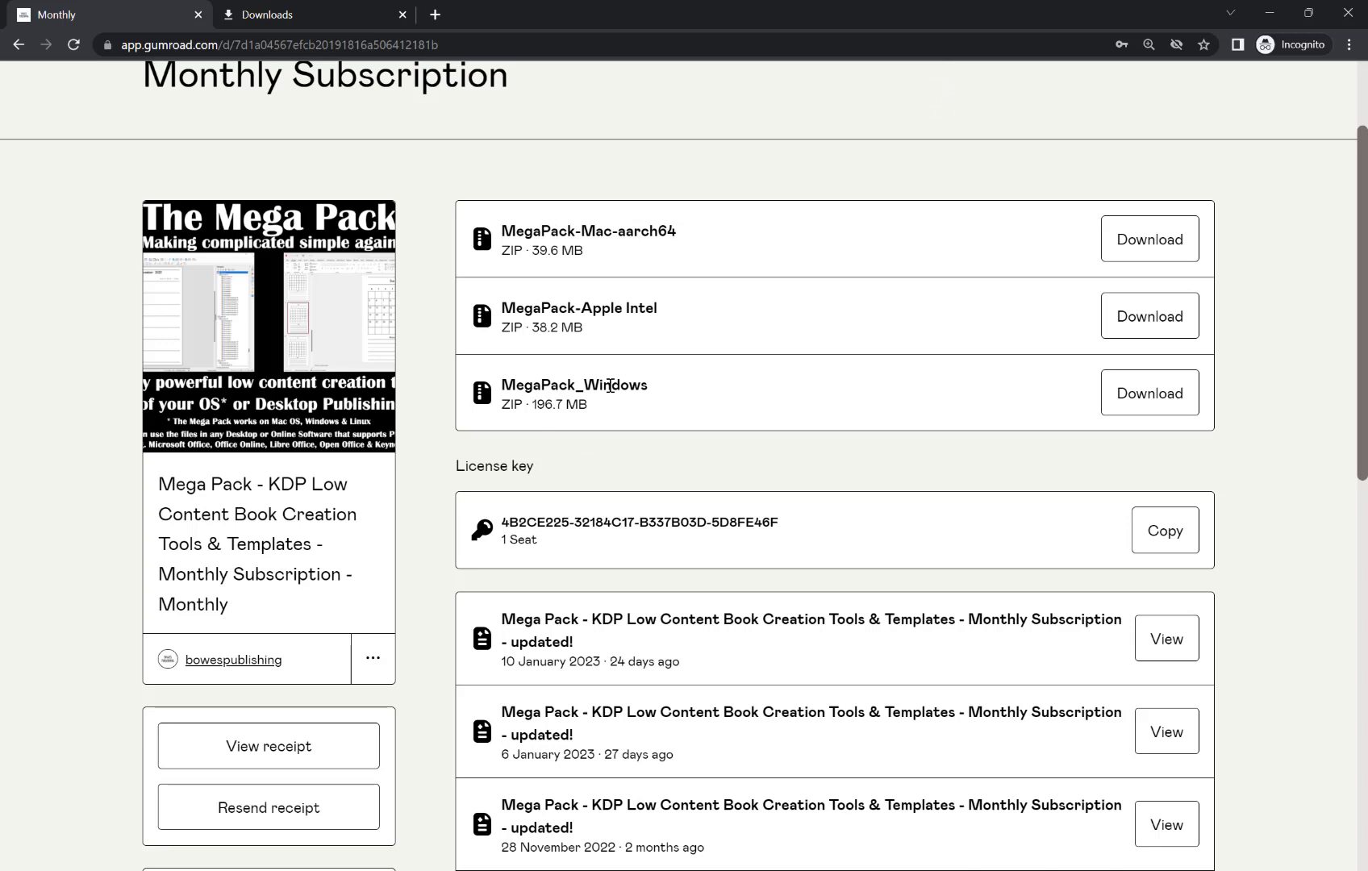
pyautogui.click(1152, 398)
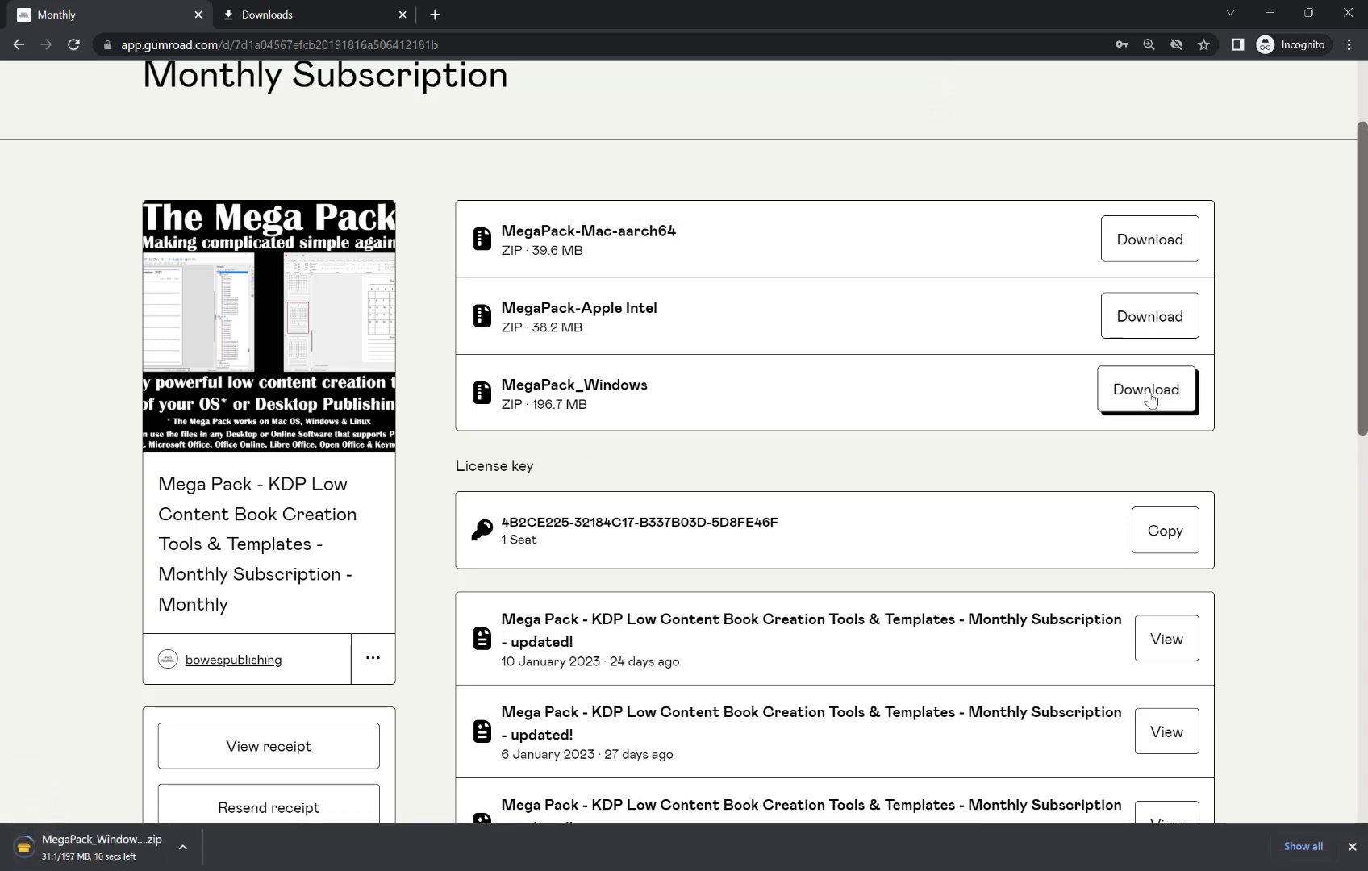
pyautogui.scroll(-1, 655, 428)
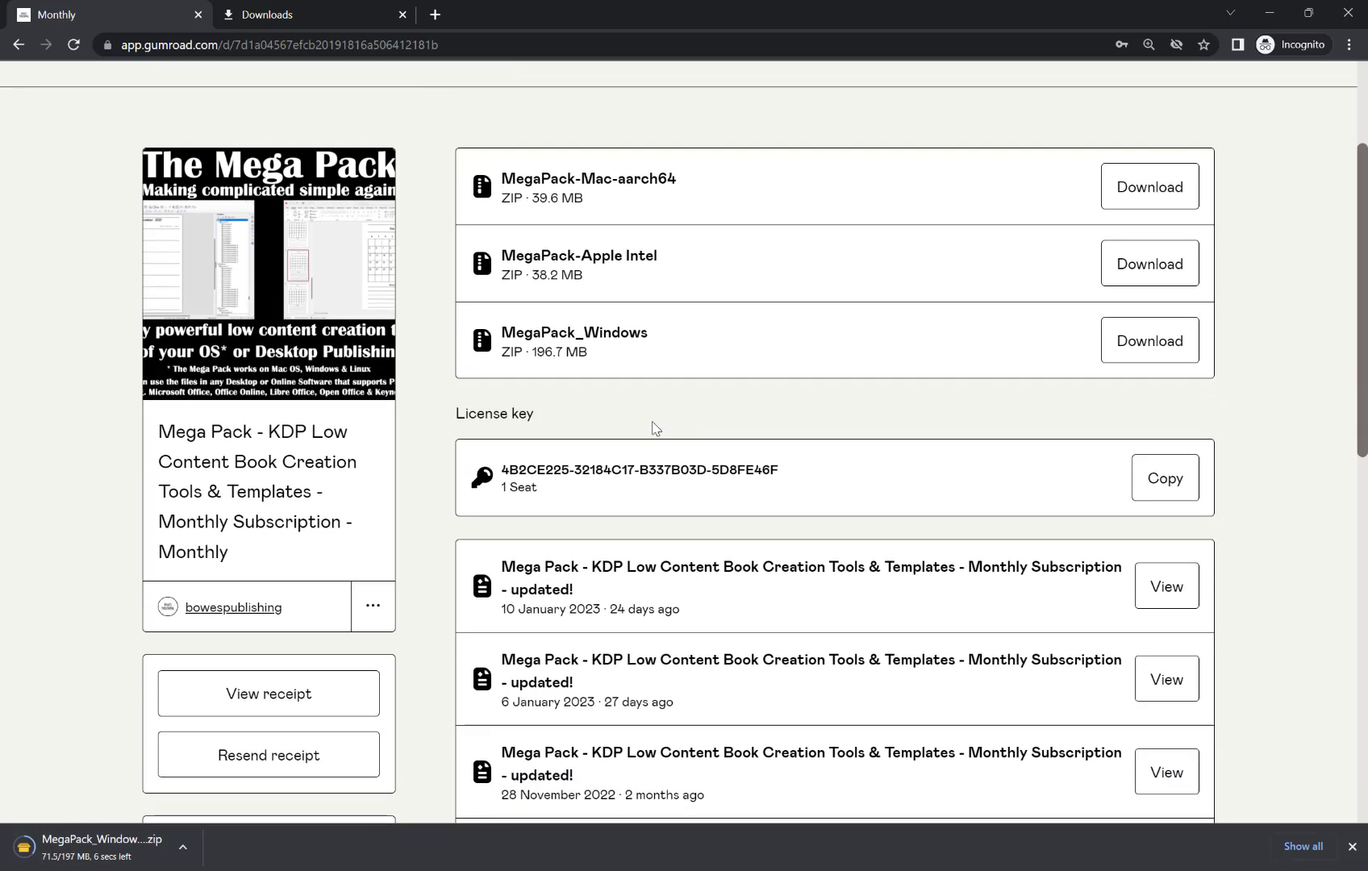
pyautogui.scroll(1, 685, 448)
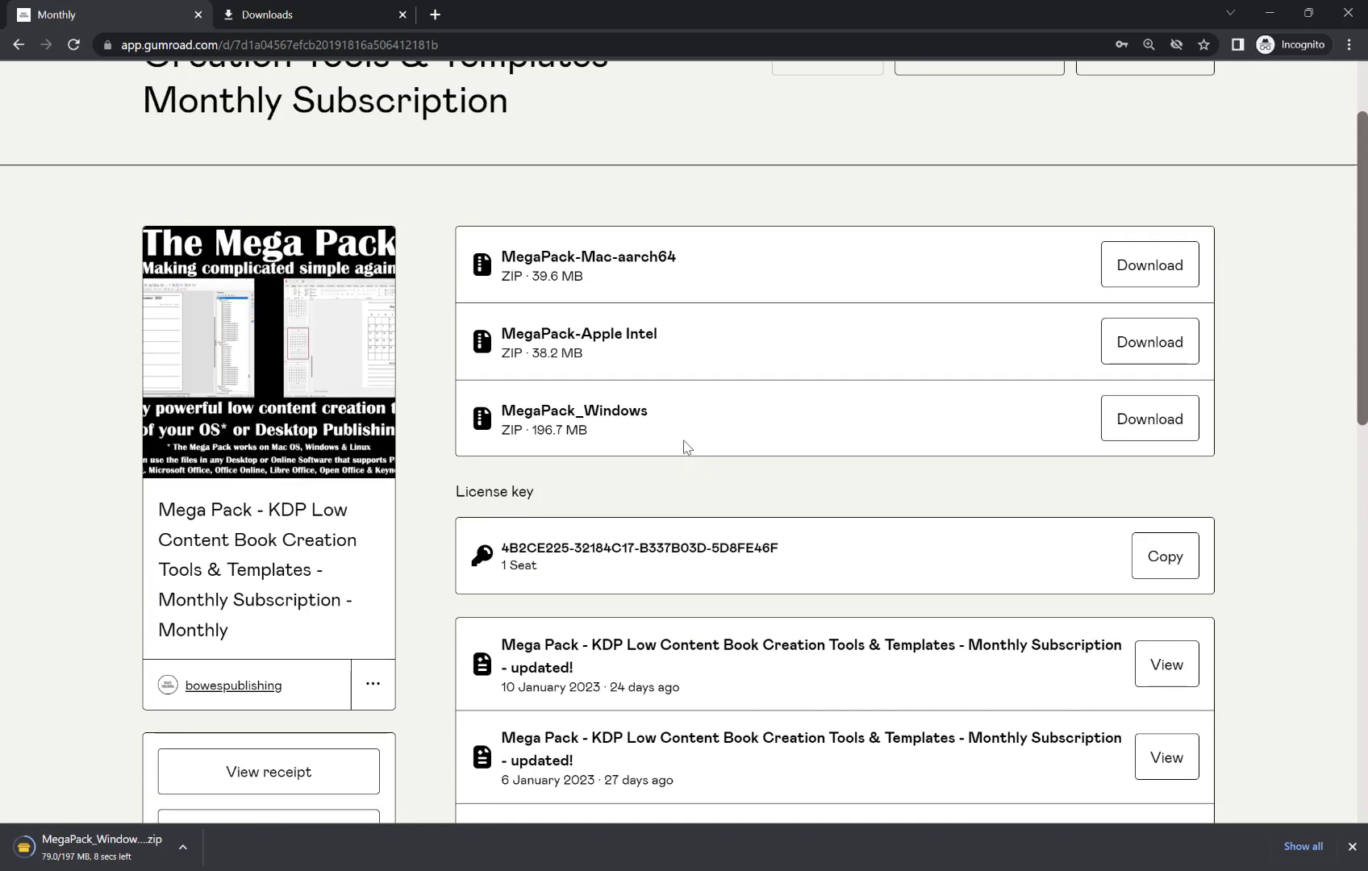
pyautogui.scroll(-1, 686, 446)
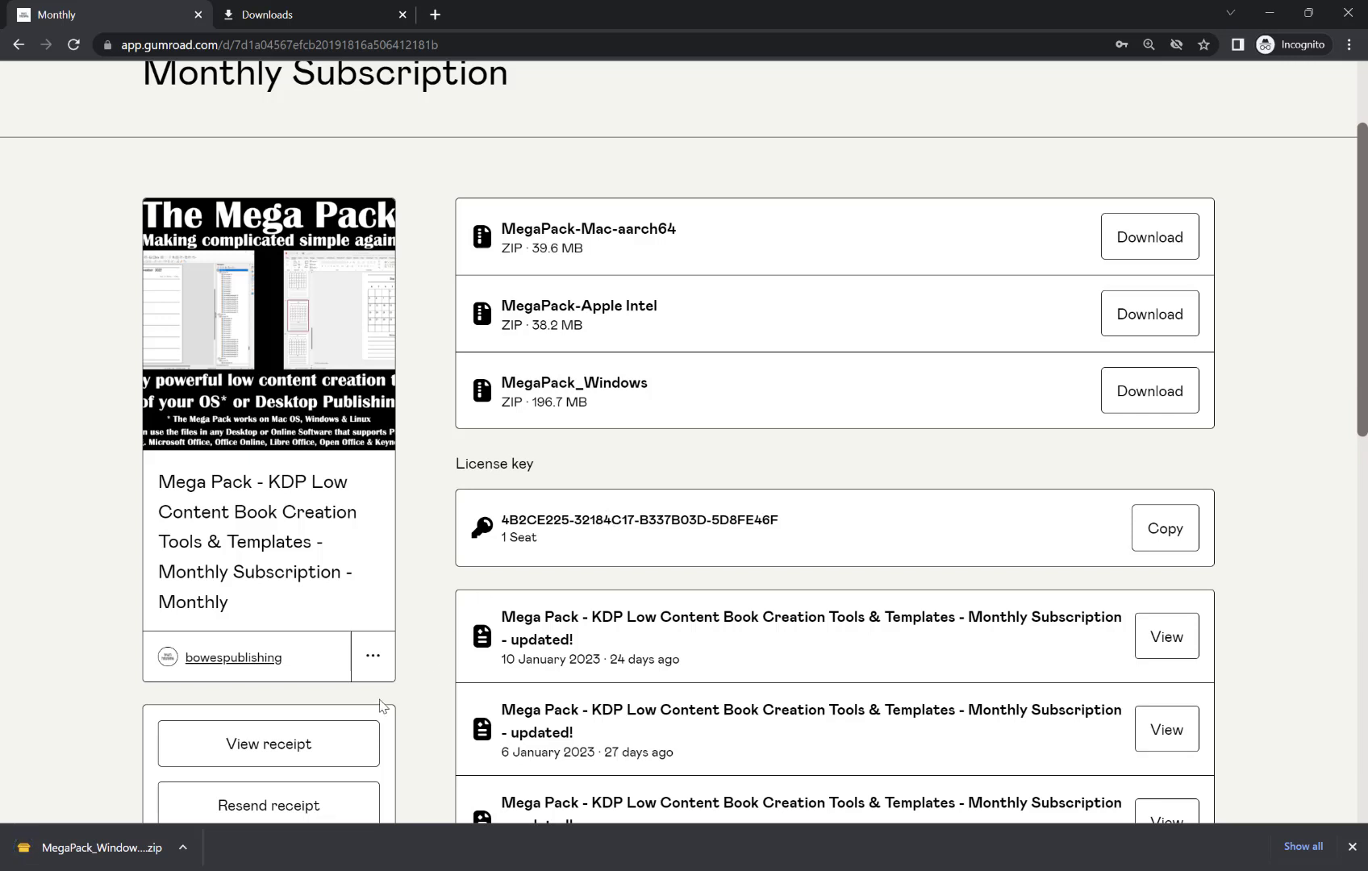
# Extract the downloaded zip with WinRAR to 'MegaPack_Windows (2)' and select MegaPackSetup inside it.
pyautogui.click(183, 846)
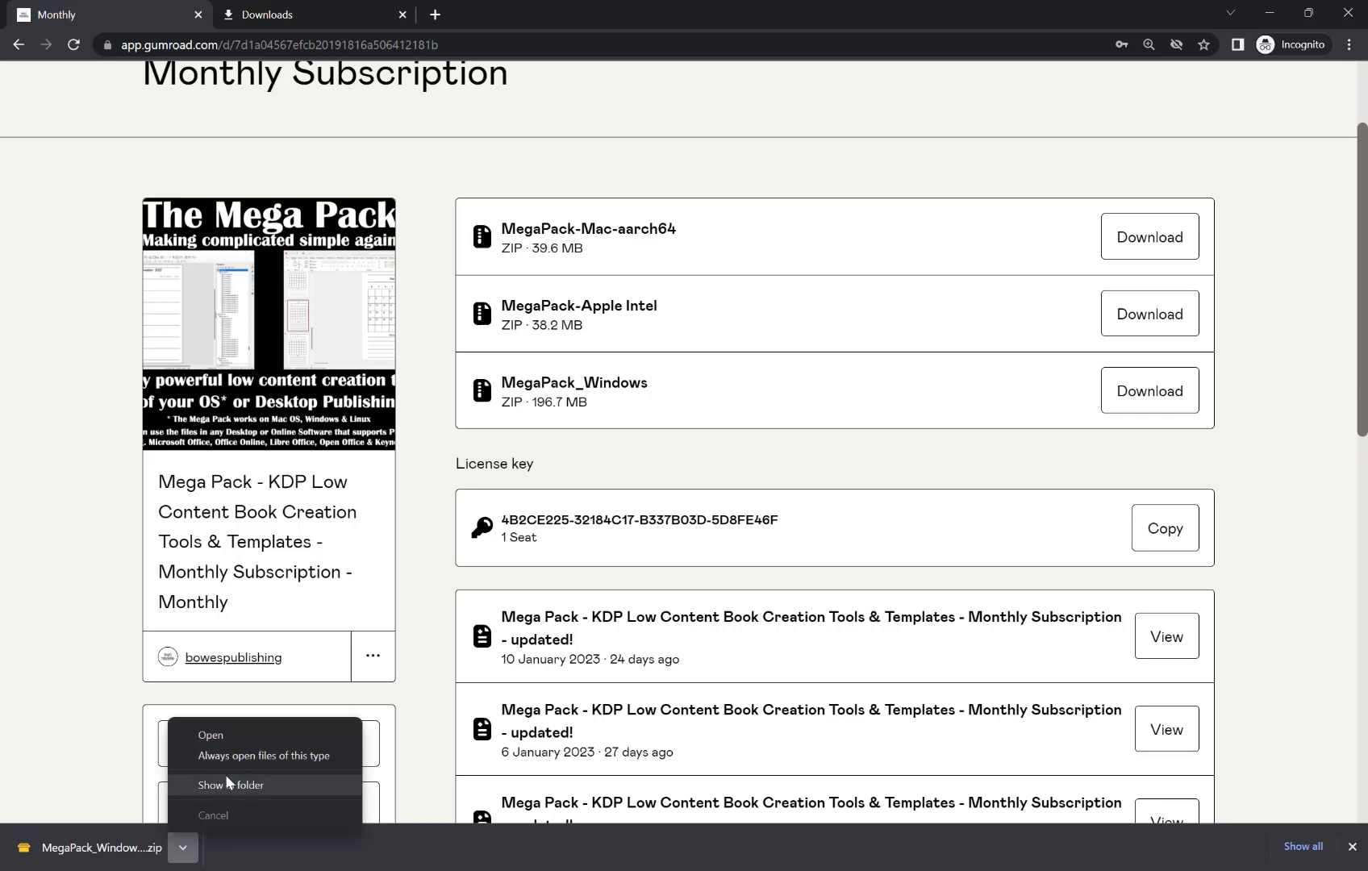
pyautogui.click(244, 784)
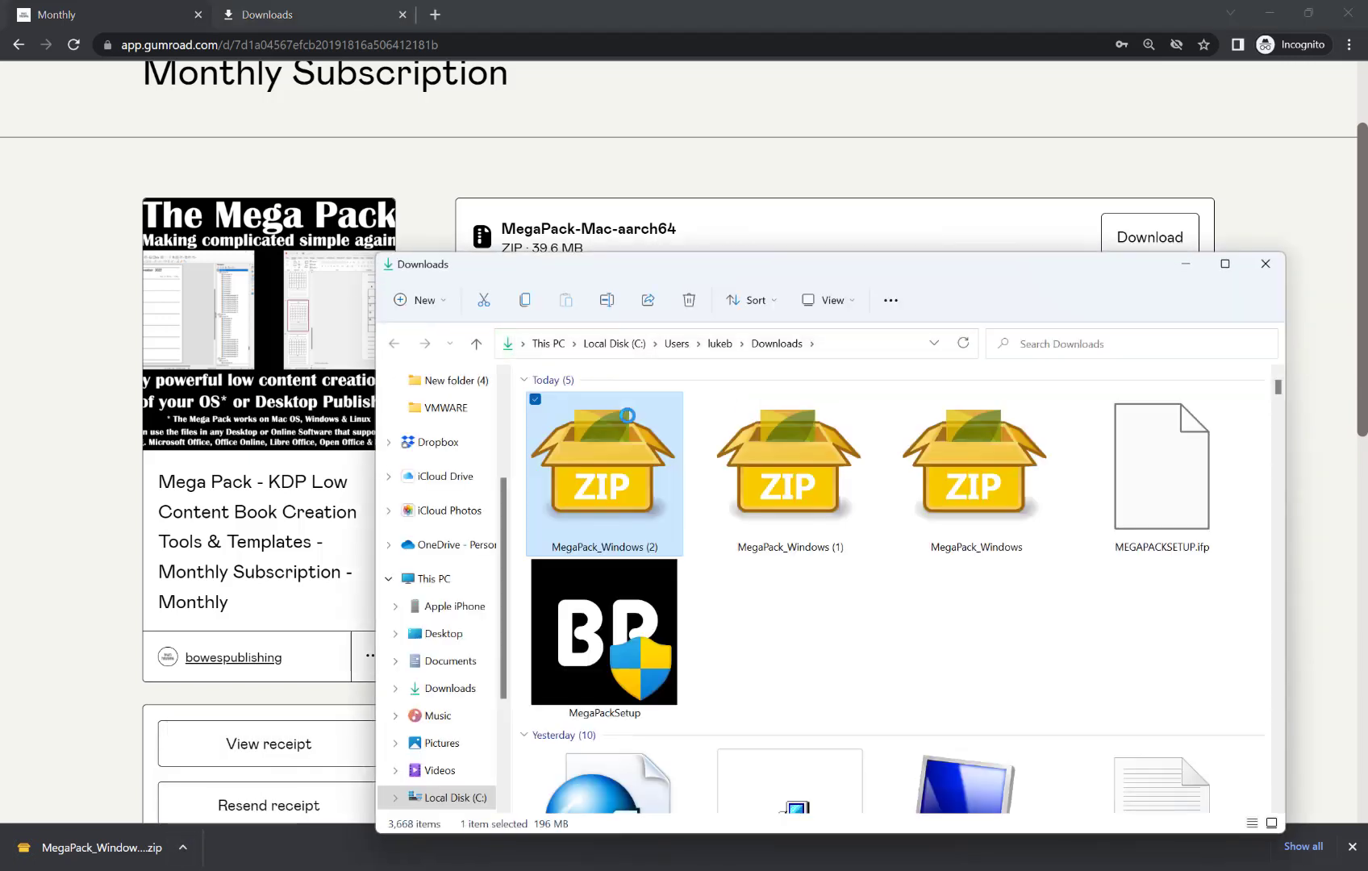
pyautogui.rightClick(626, 469)
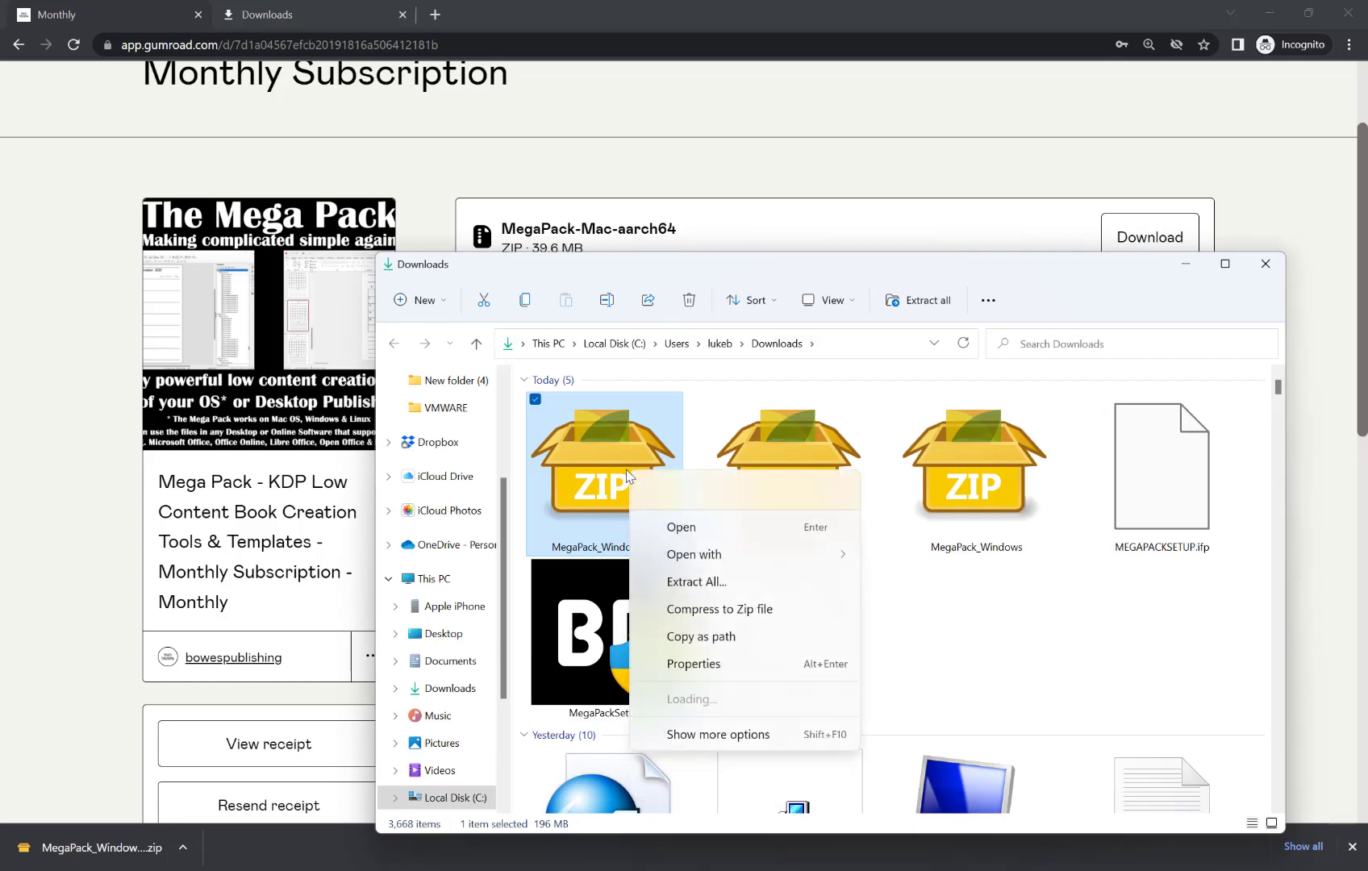
pyautogui.moveTo(791, 729)
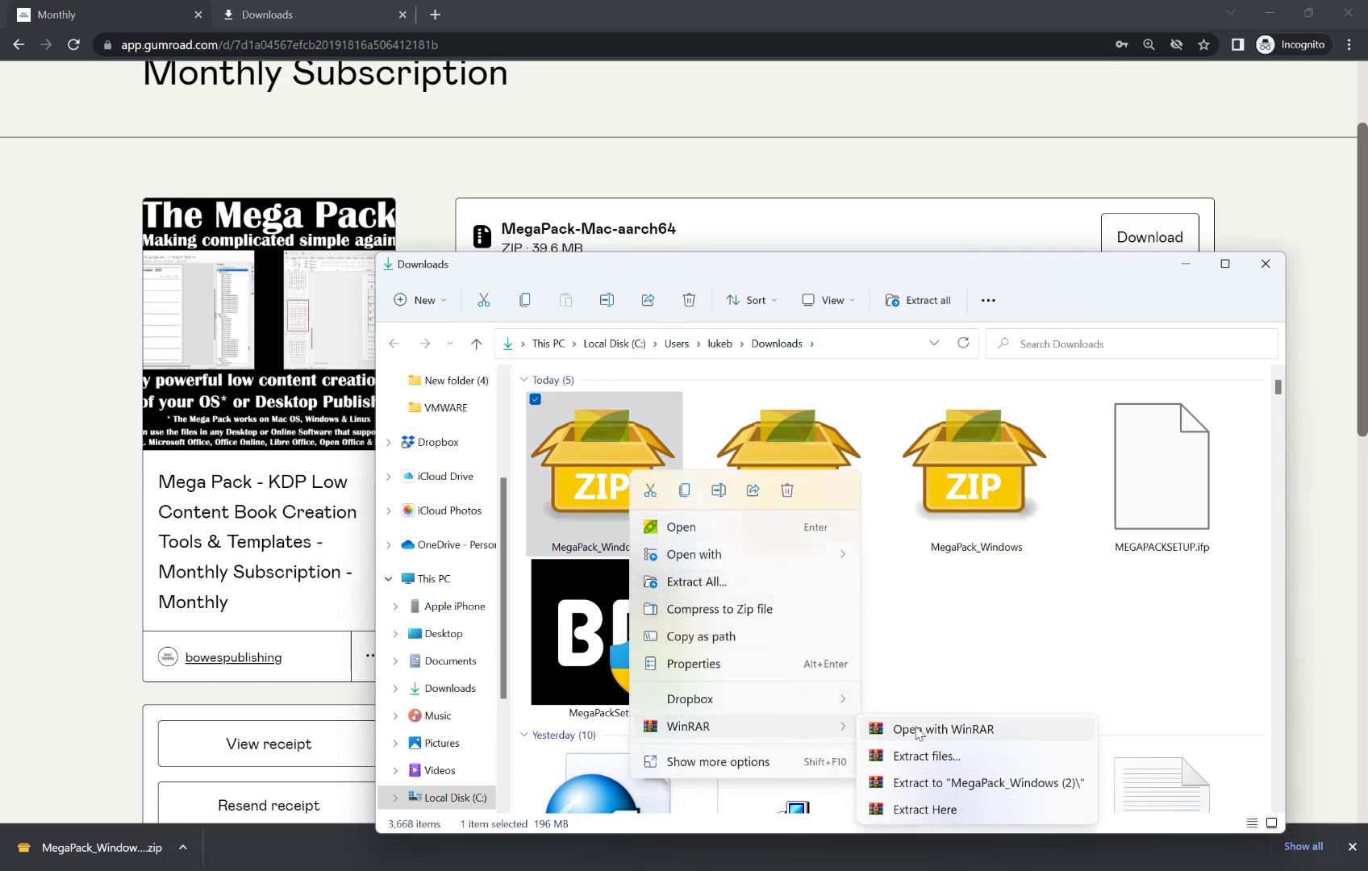
pyautogui.click(940, 782)
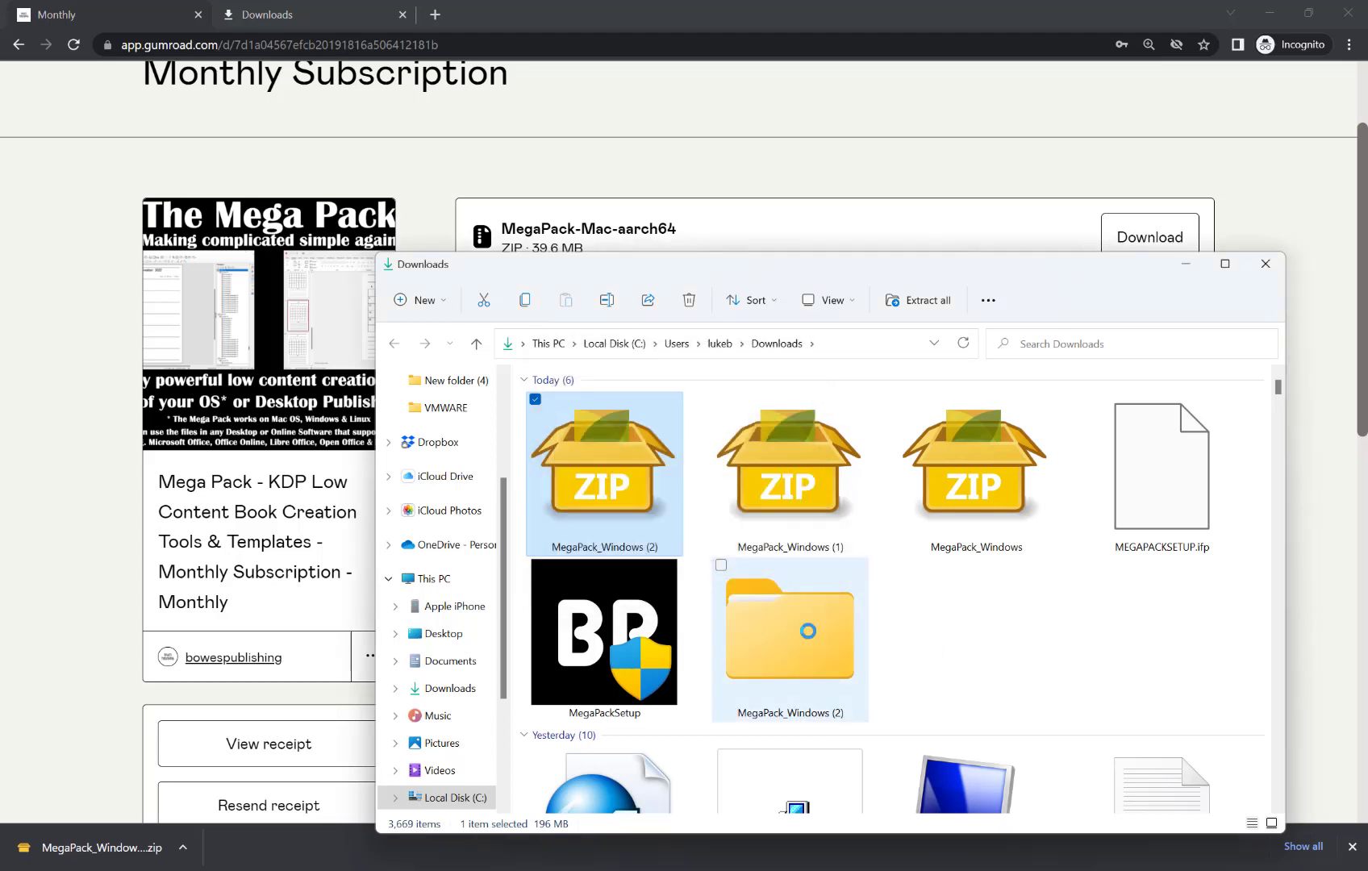
pyautogui.doubleClick(810, 636)
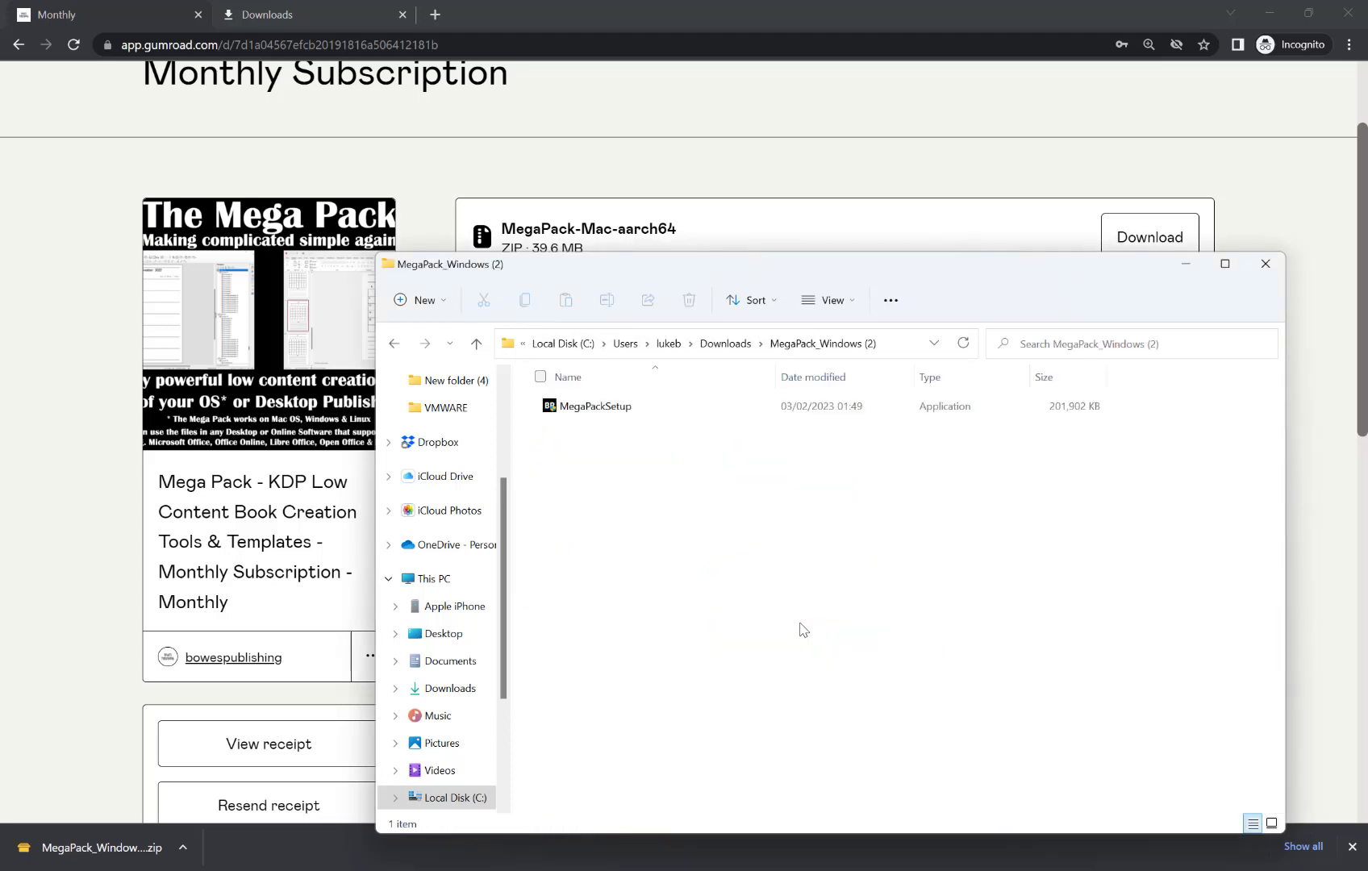
pyautogui.click(592, 410)
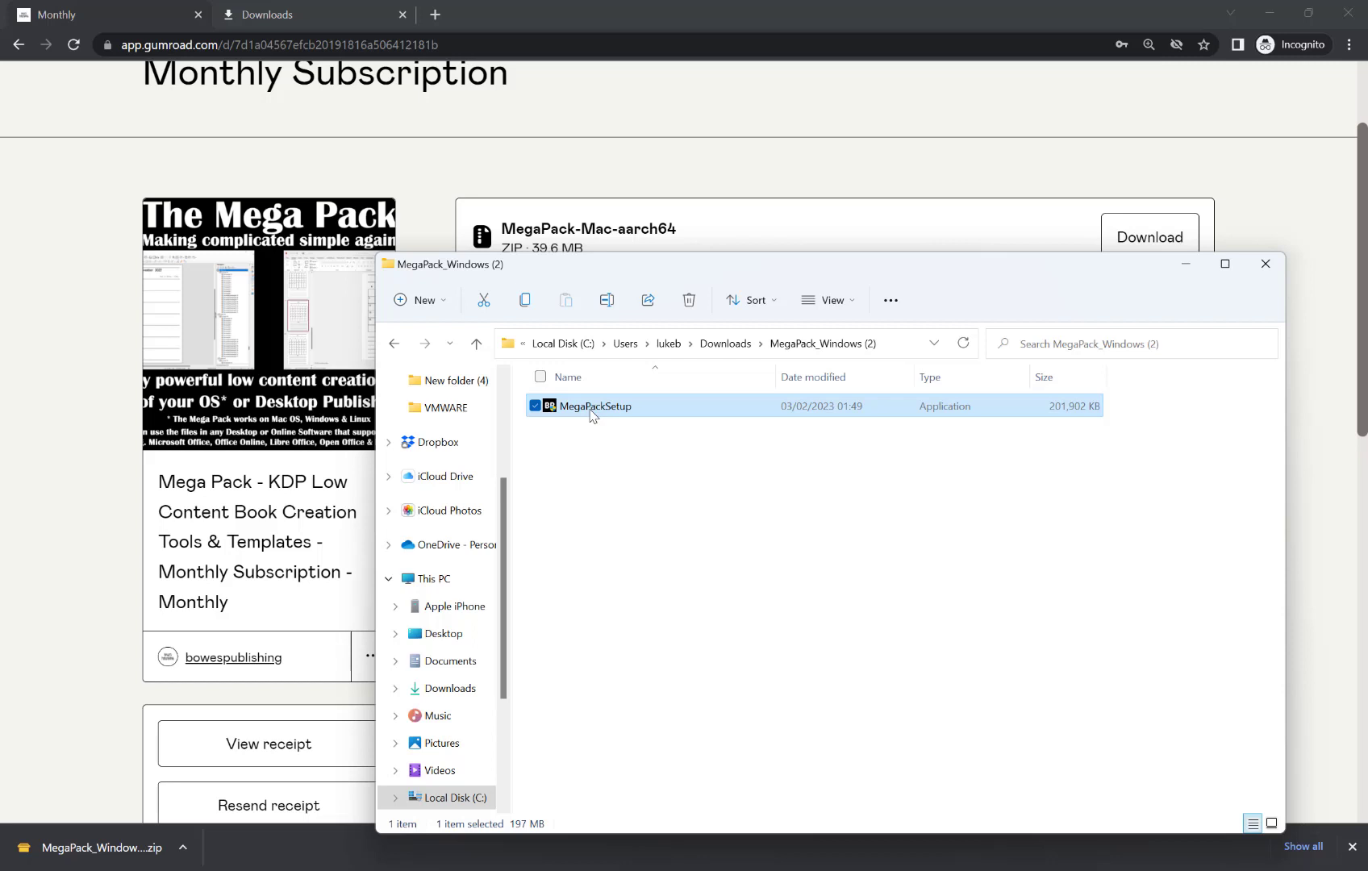
# Run MegaPackSetup with the default Program Files folder and desktop icon, then finish the wizard.
pyautogui.doubleClick(590, 407)
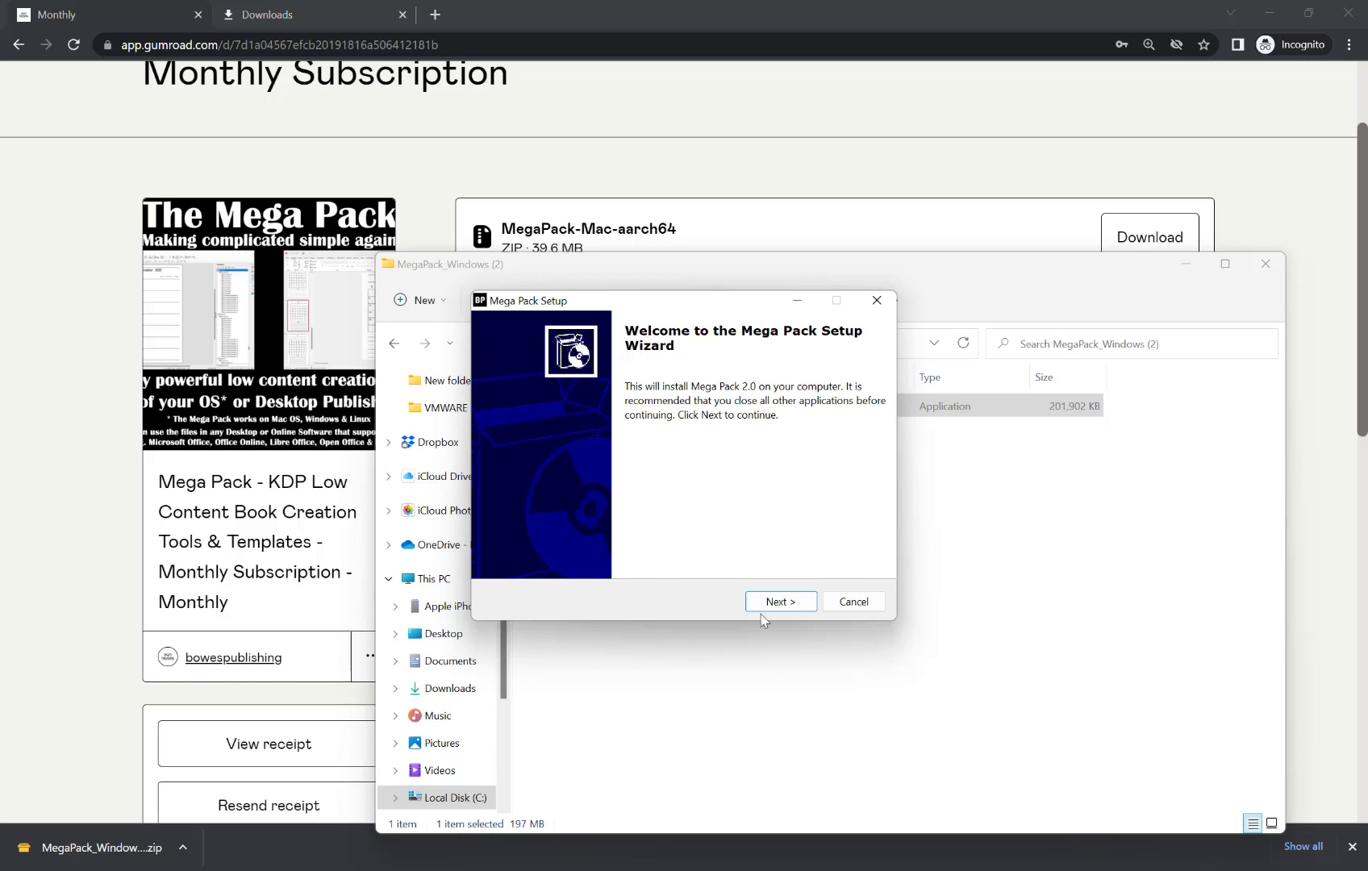
pyautogui.click(779, 603)
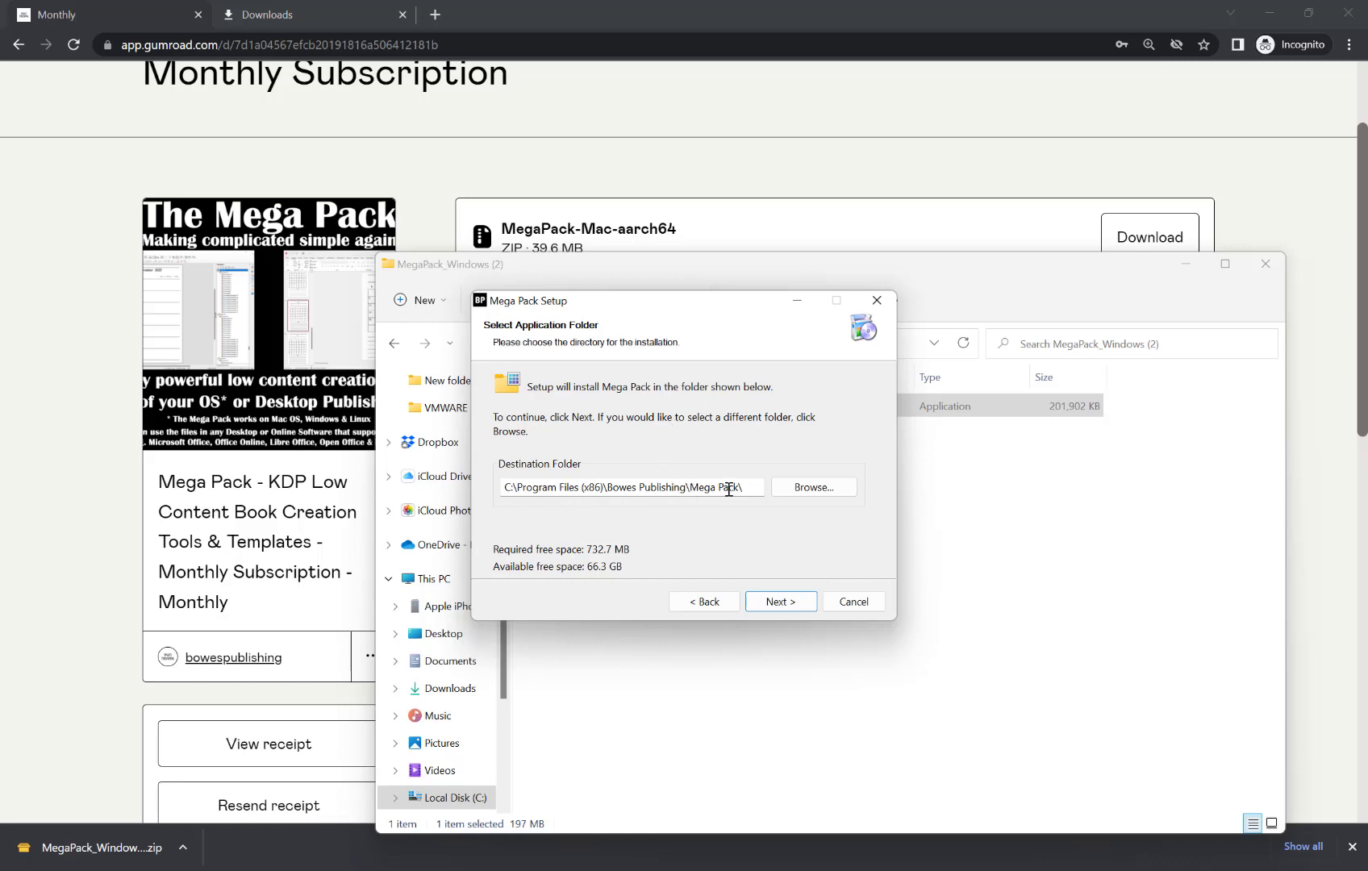
pyautogui.click(790, 603)
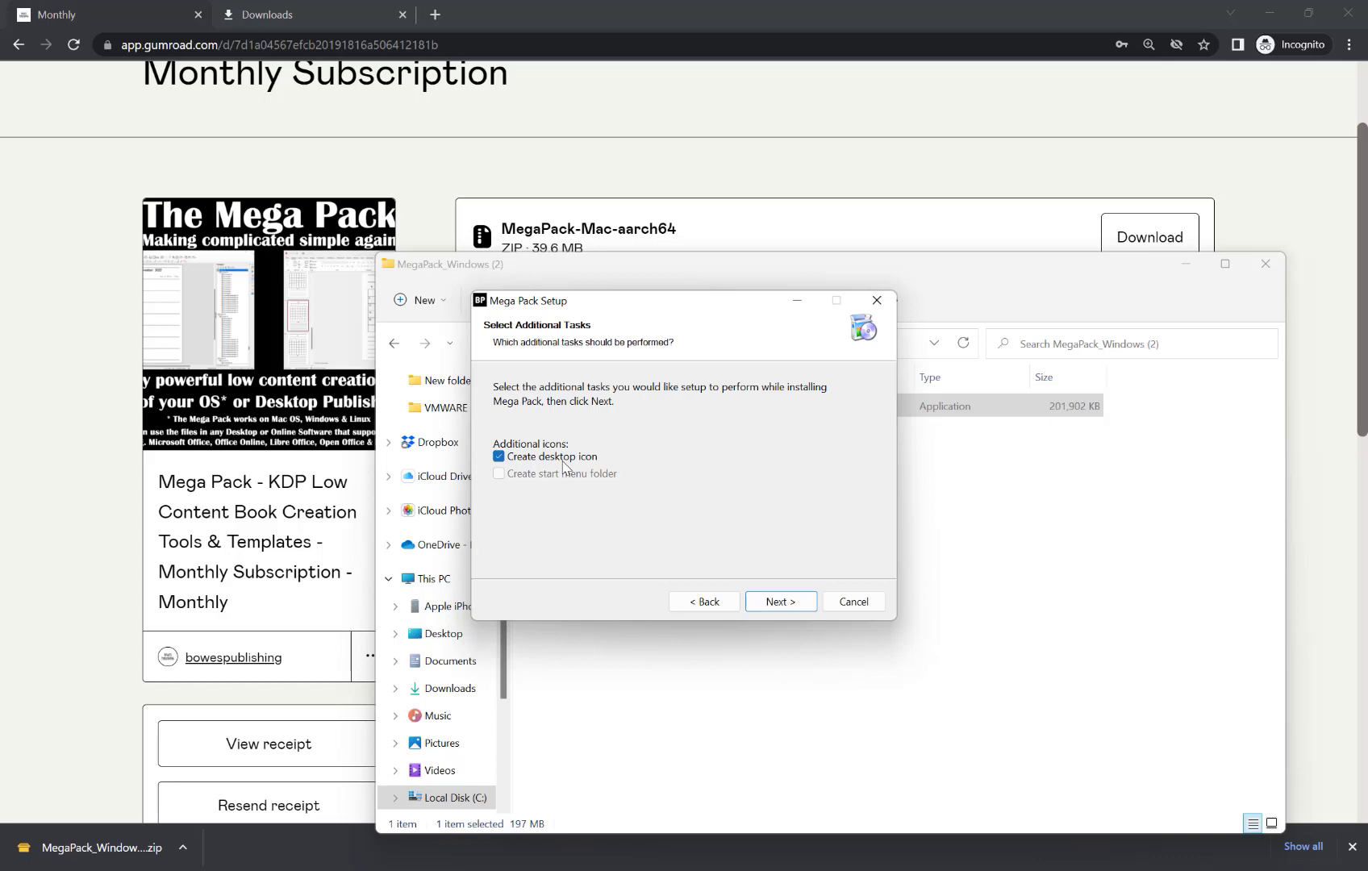
pyautogui.click(781, 604)
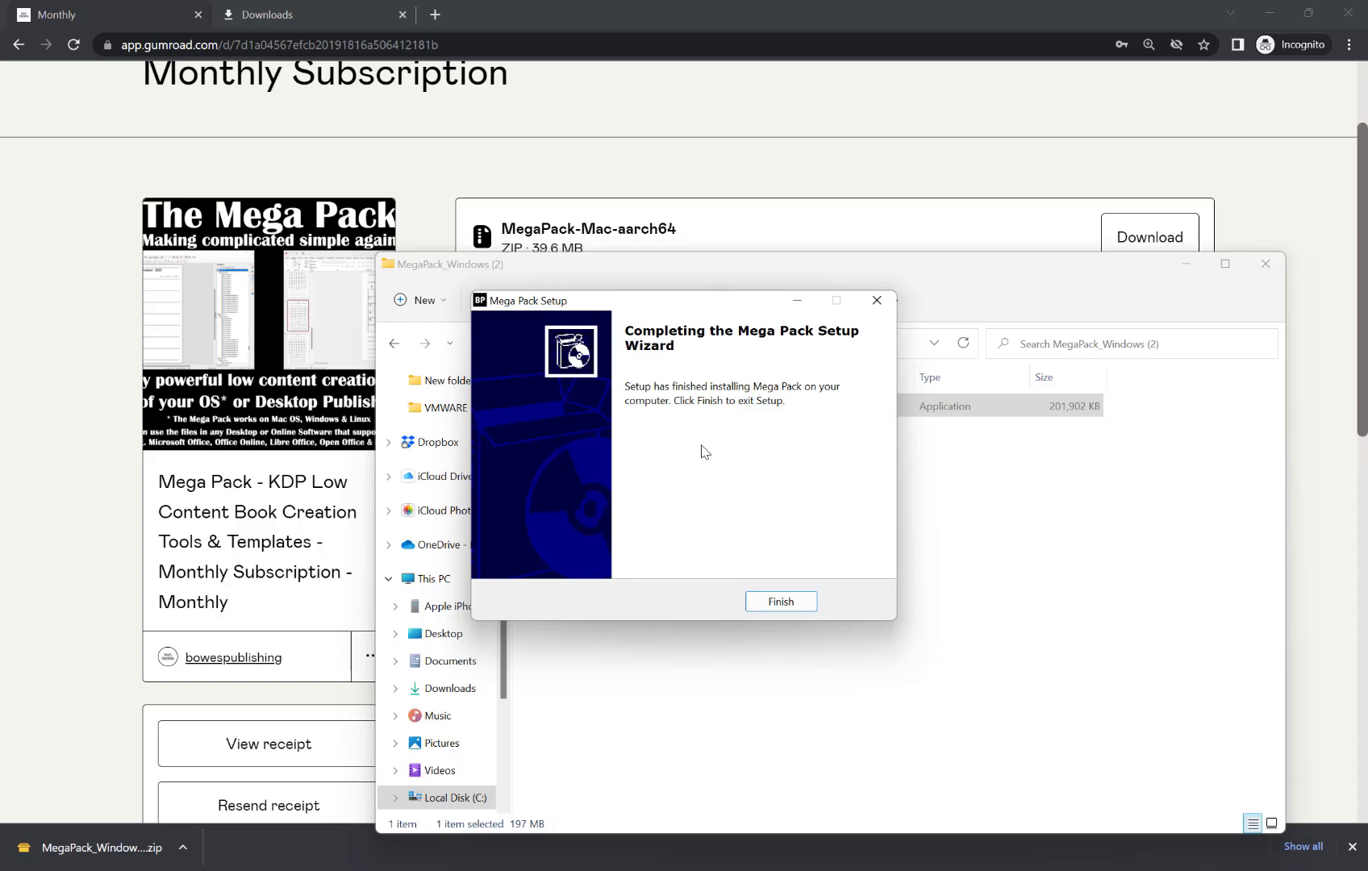
pyautogui.click(787, 601)
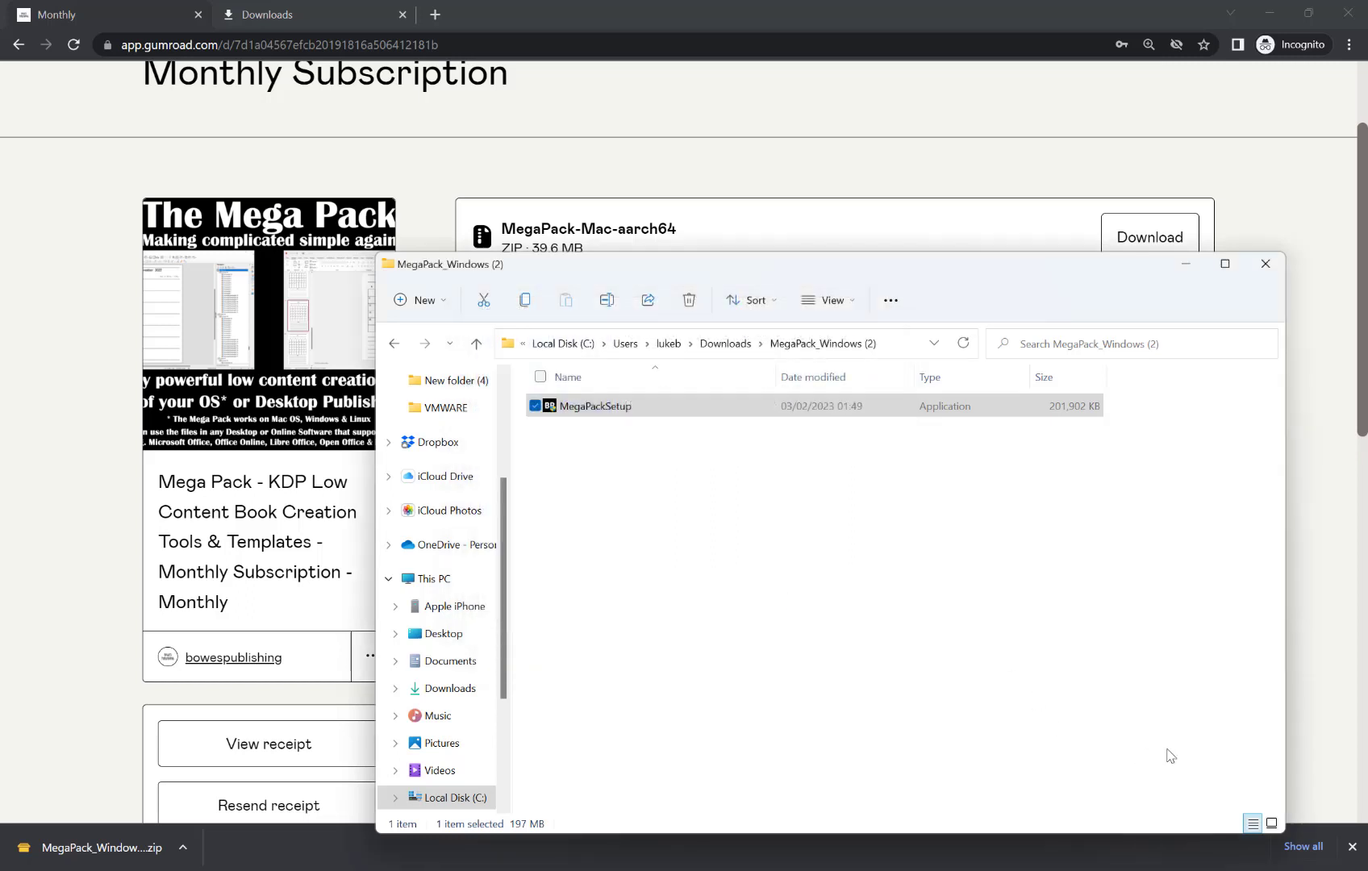
# Show the desktop and launch Mega Pack from its desktop shortcut.
pyautogui.press('super+d')
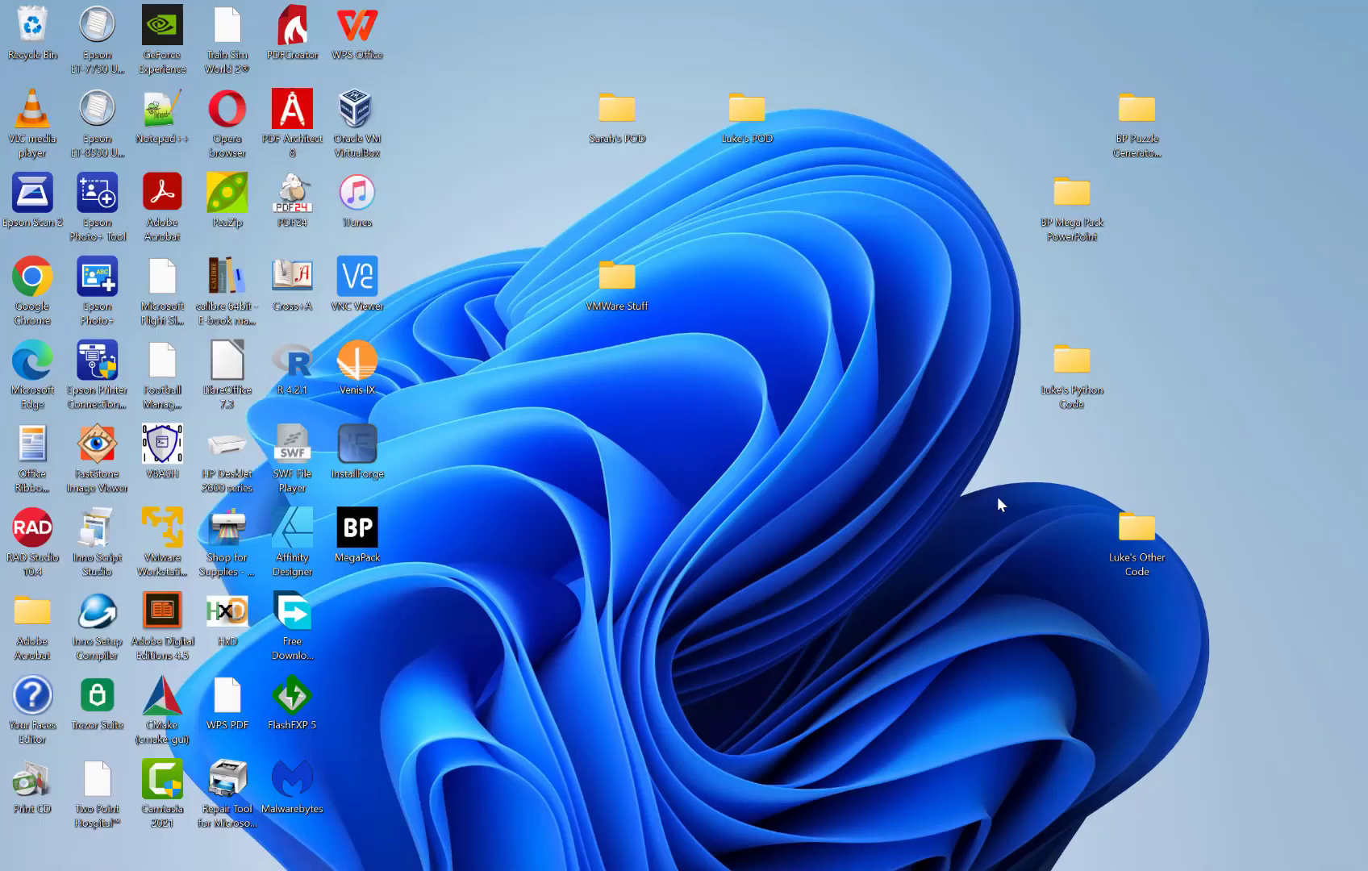
pyautogui.click(378, 547)
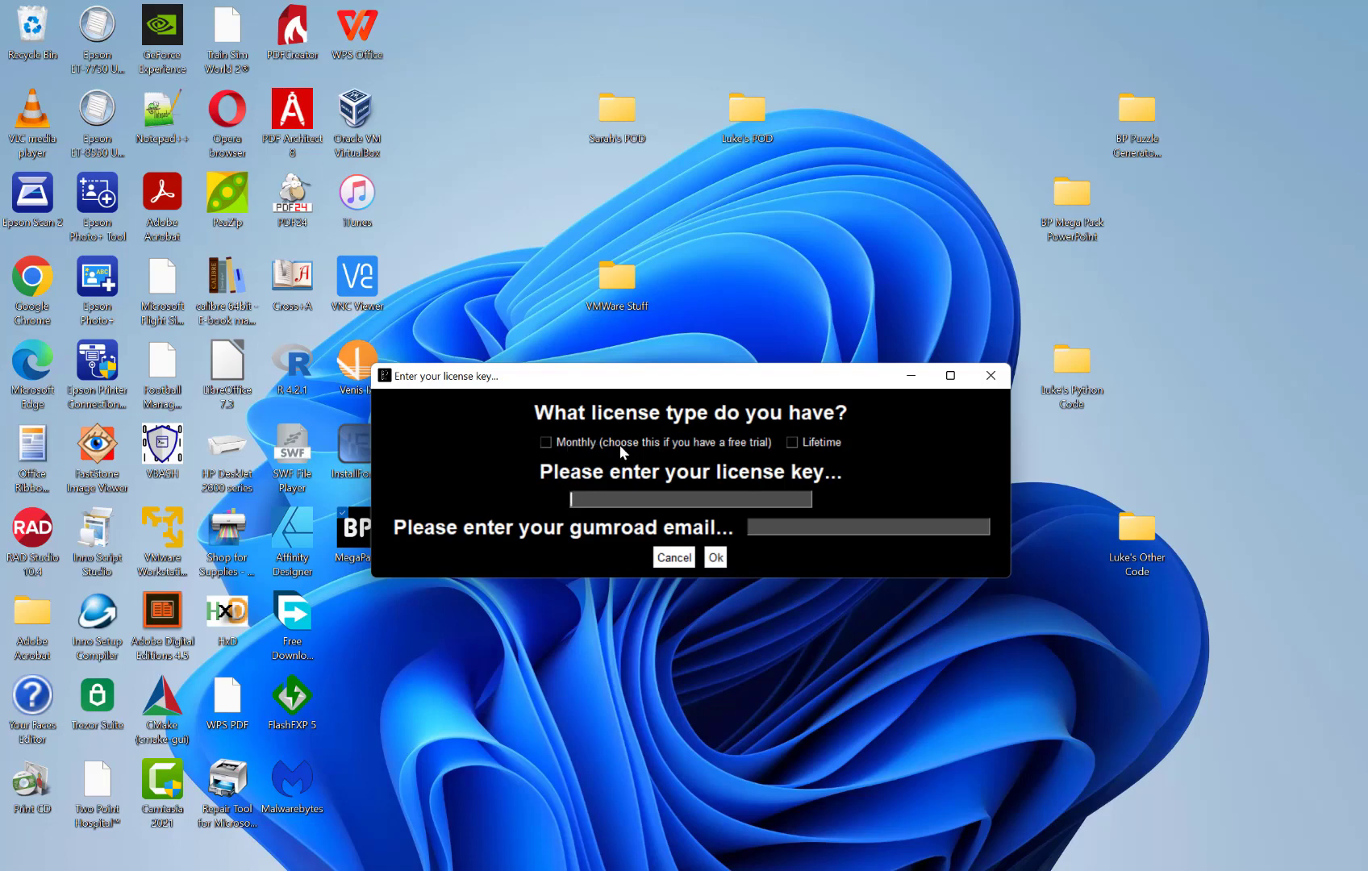
# Choose the Monthly license type and paste in the license key copied from Gumroad.
pyautogui.click(544, 442)
pyautogui.moveTo(823, 868)
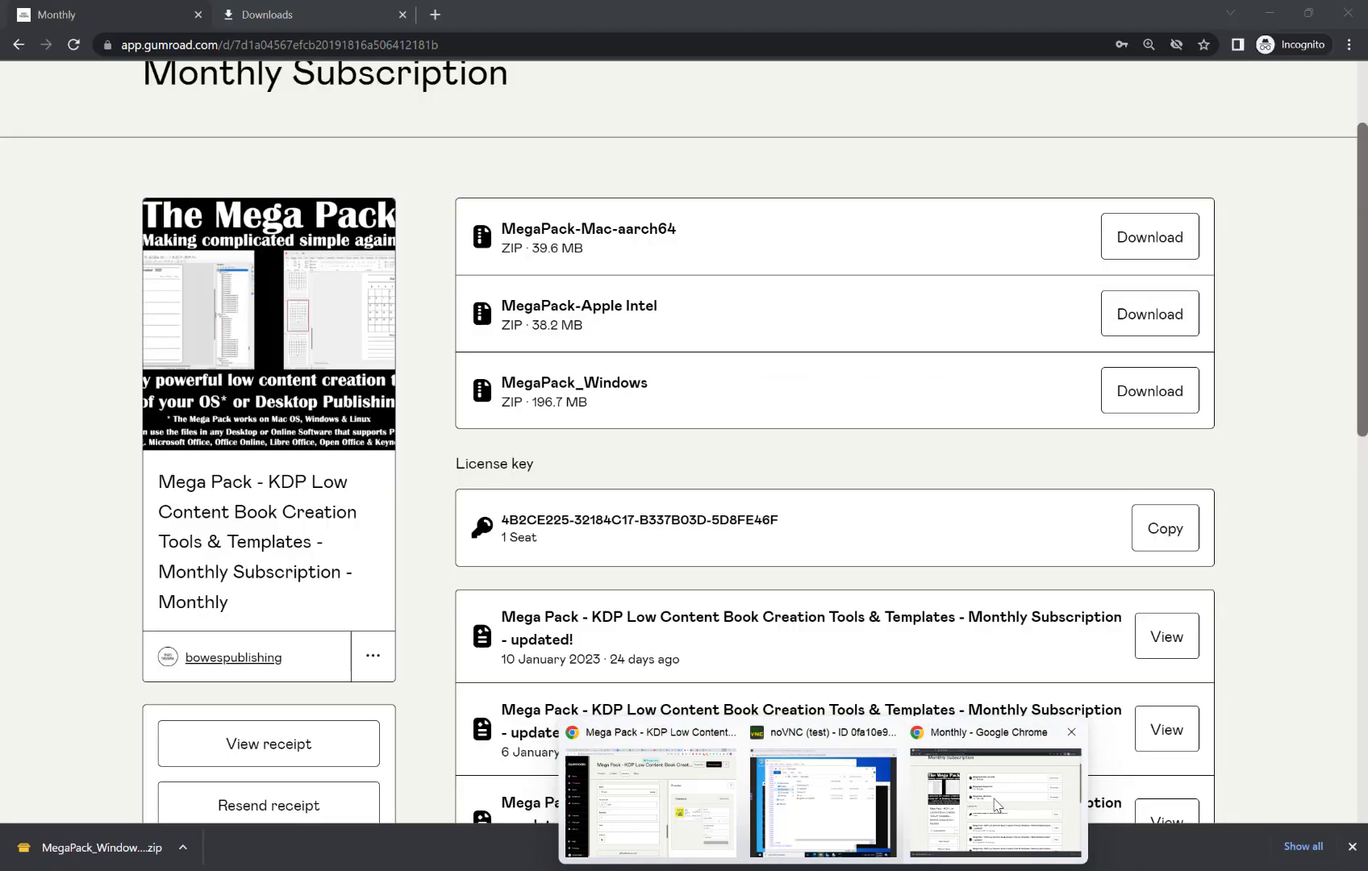
pyautogui.click(996, 805)
pyautogui.scroll(2, 525, 483)
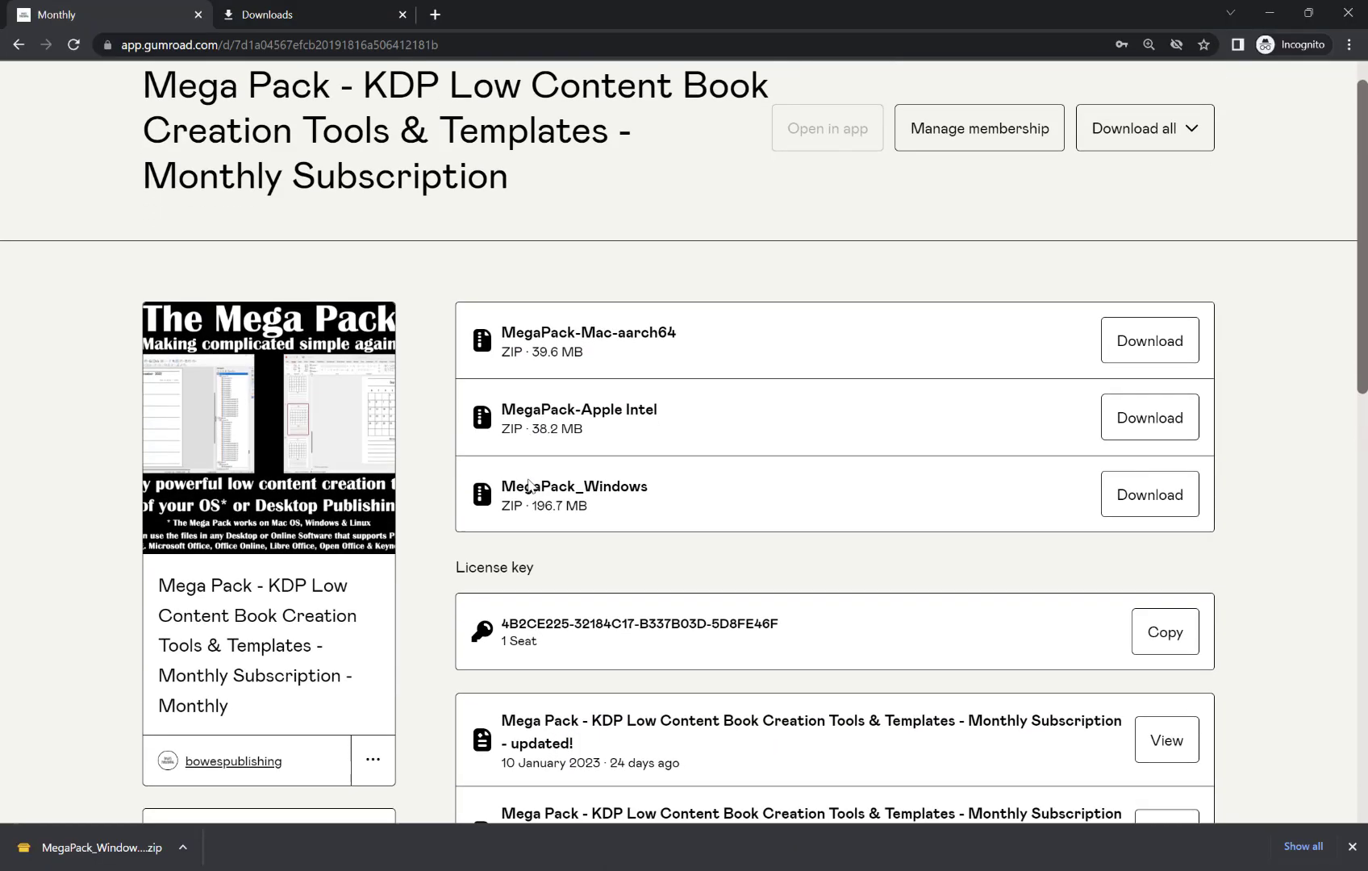
pyautogui.scroll(-1, 528, 484)
pyautogui.click(1151, 574)
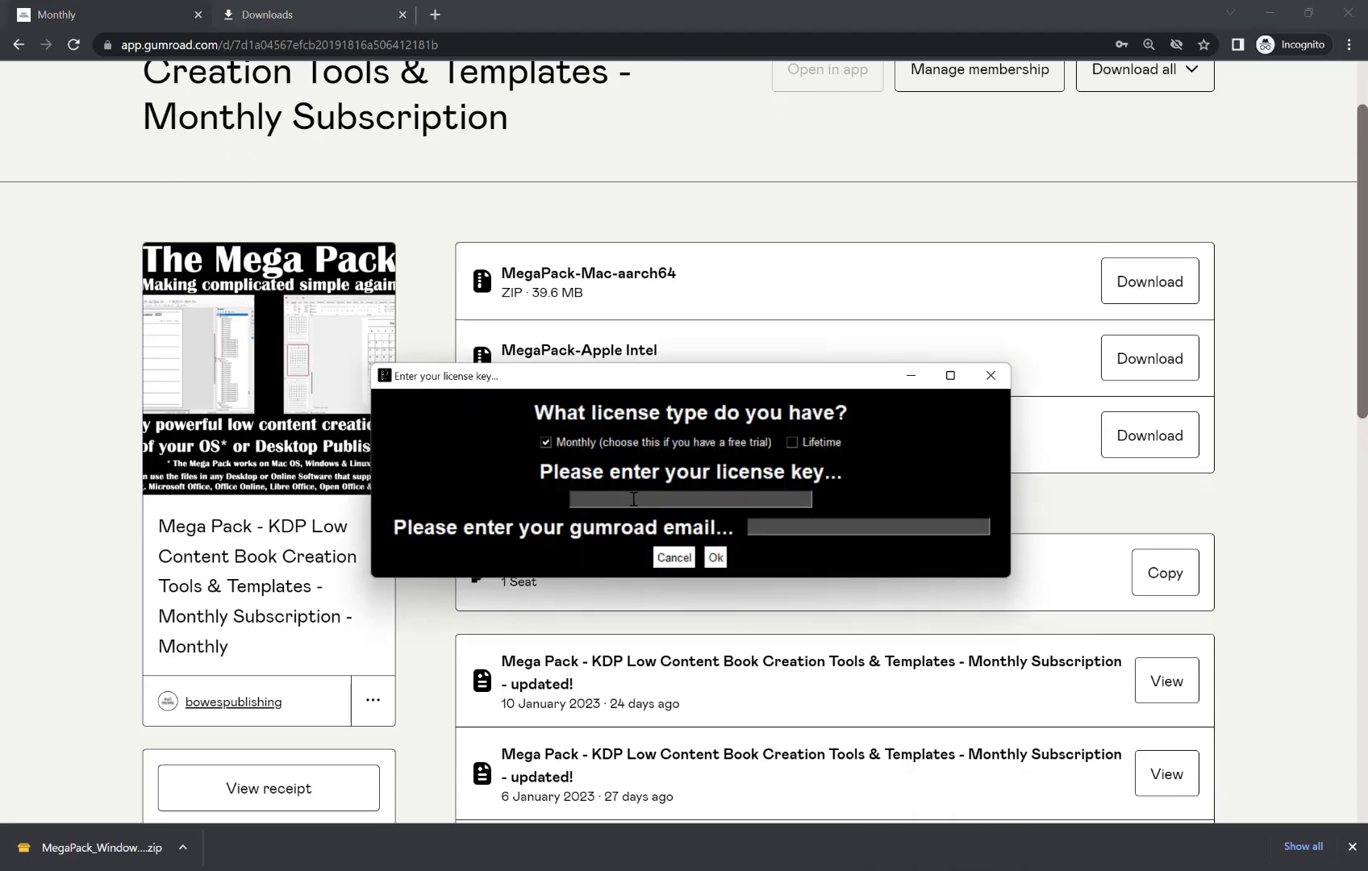
pyautogui.hotkey('ctrl', 'v')
# Enter the Gumroad account e-mail and submit the license for activation.
pyautogui.click(787, 526)
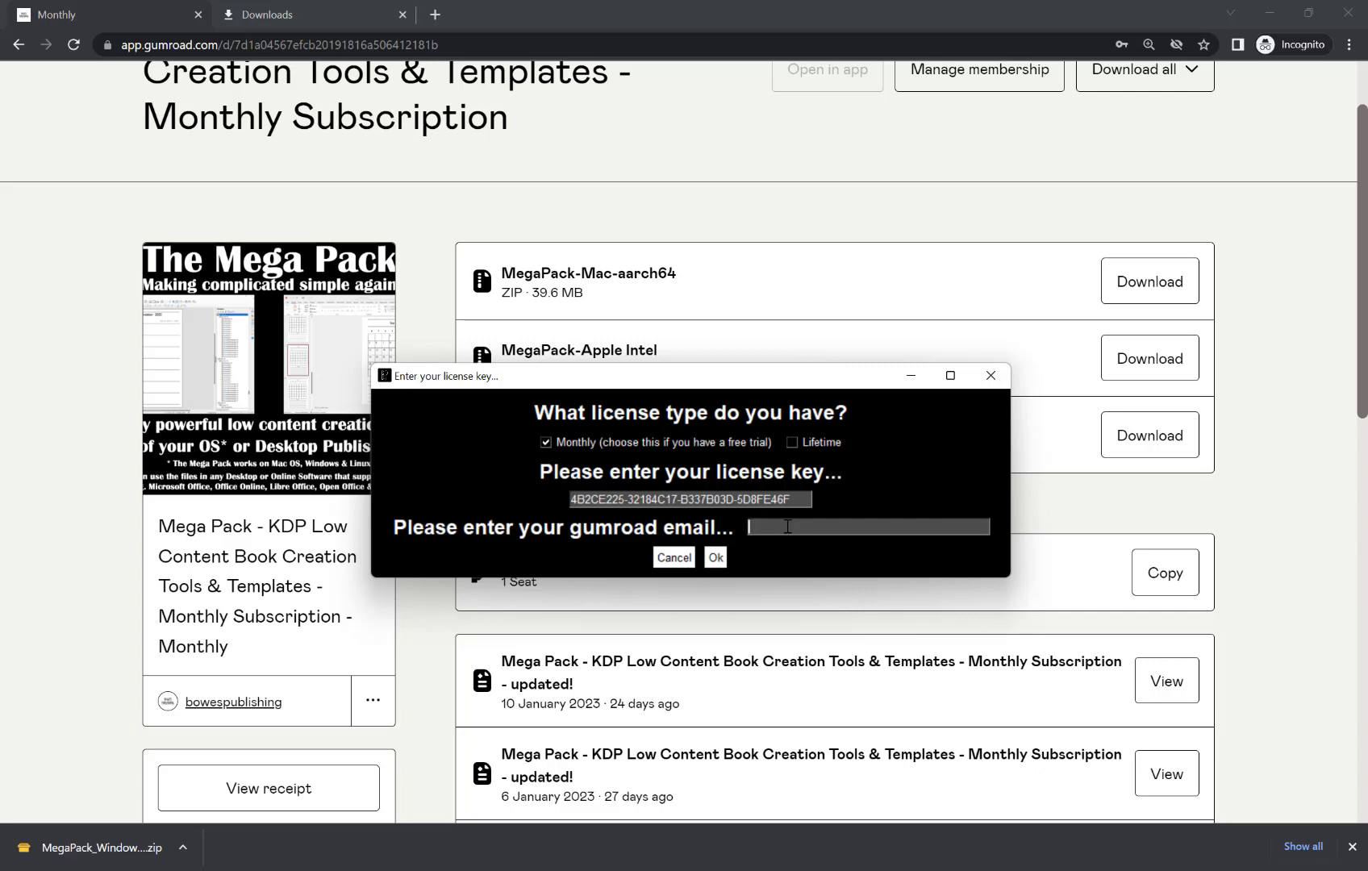
pyautogui.click(716, 558)
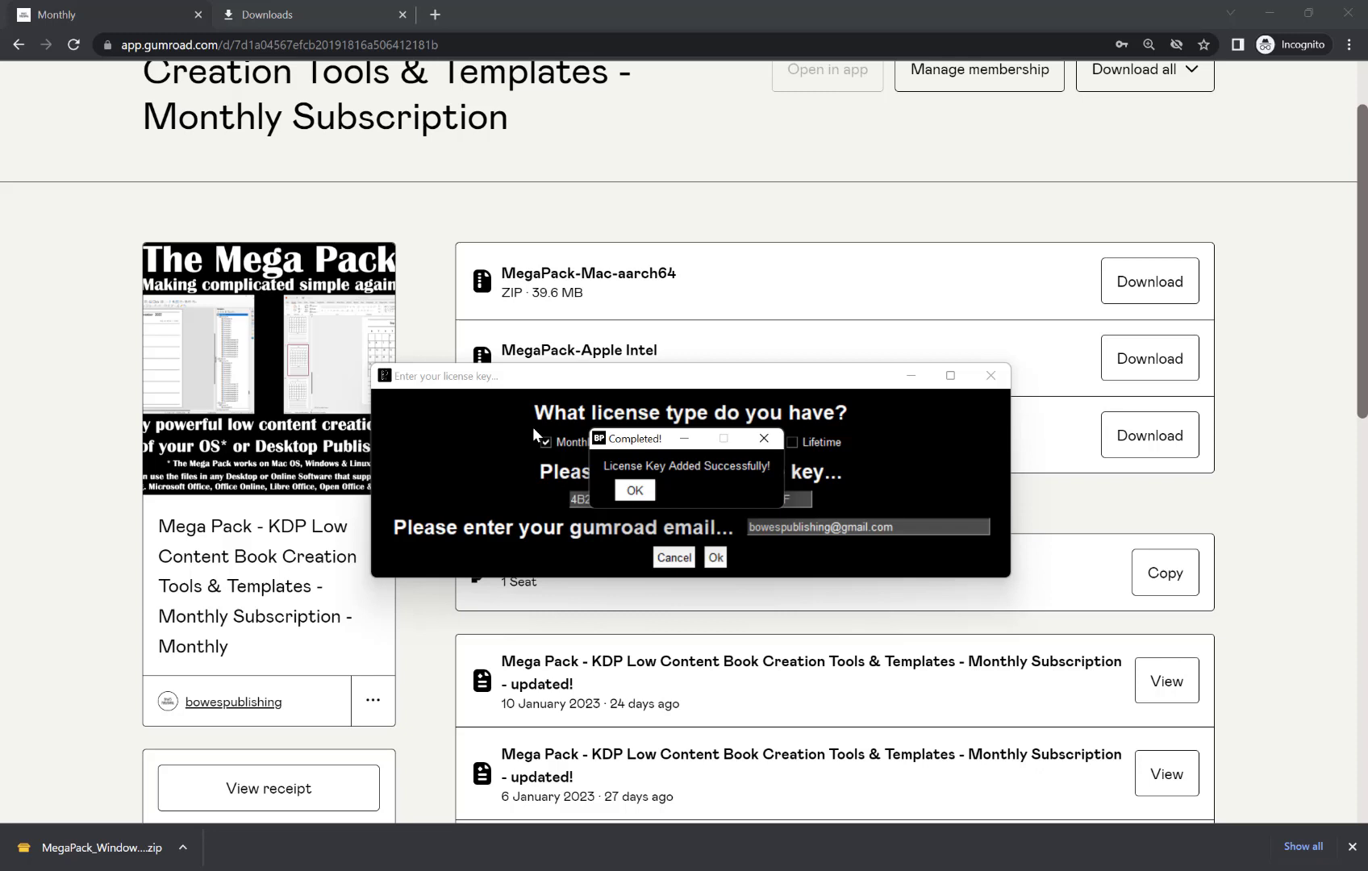
# Acknowledge the 'License Key Added Successfully!' confirmation.
pyautogui.click(634, 491)
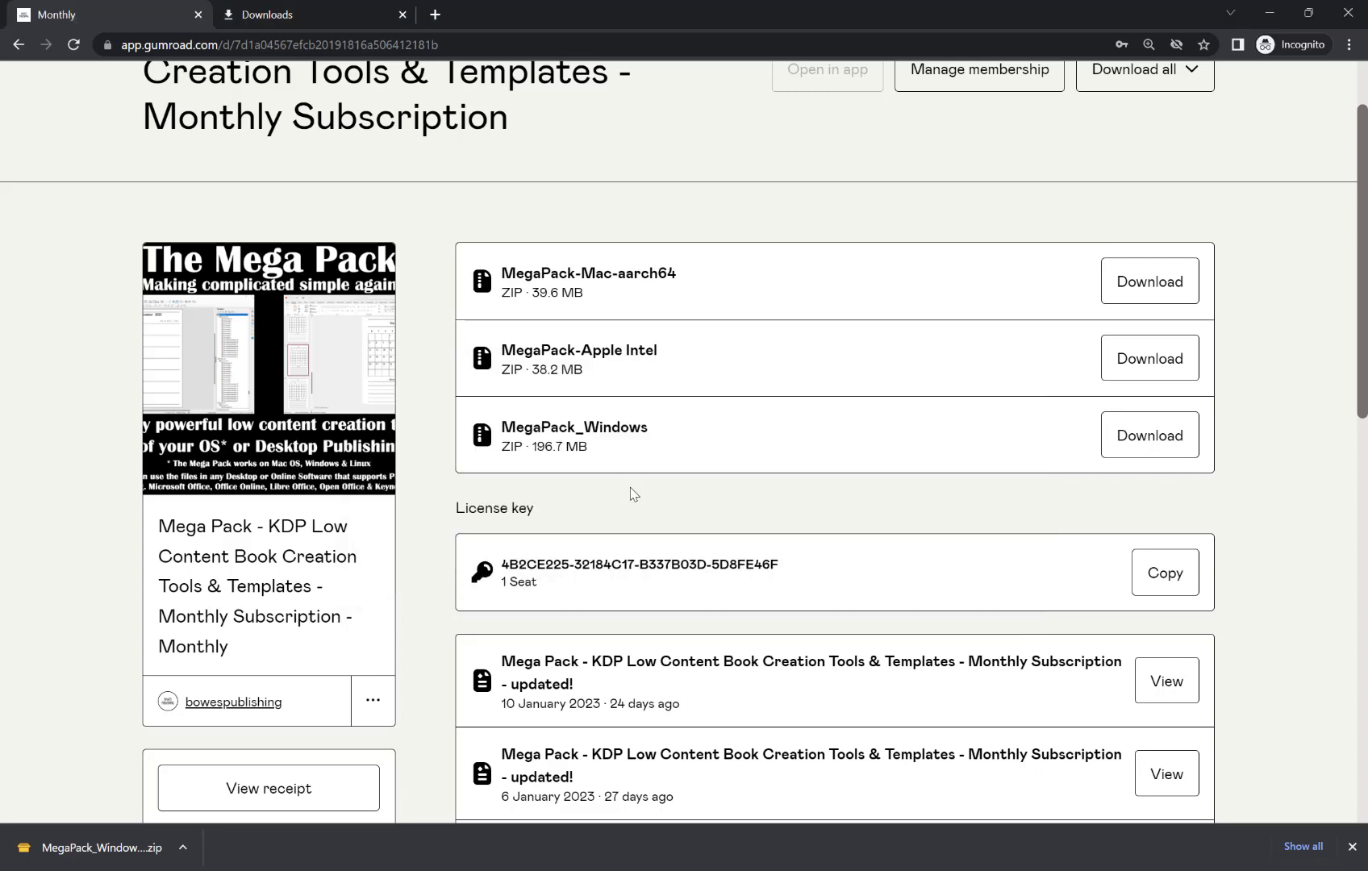